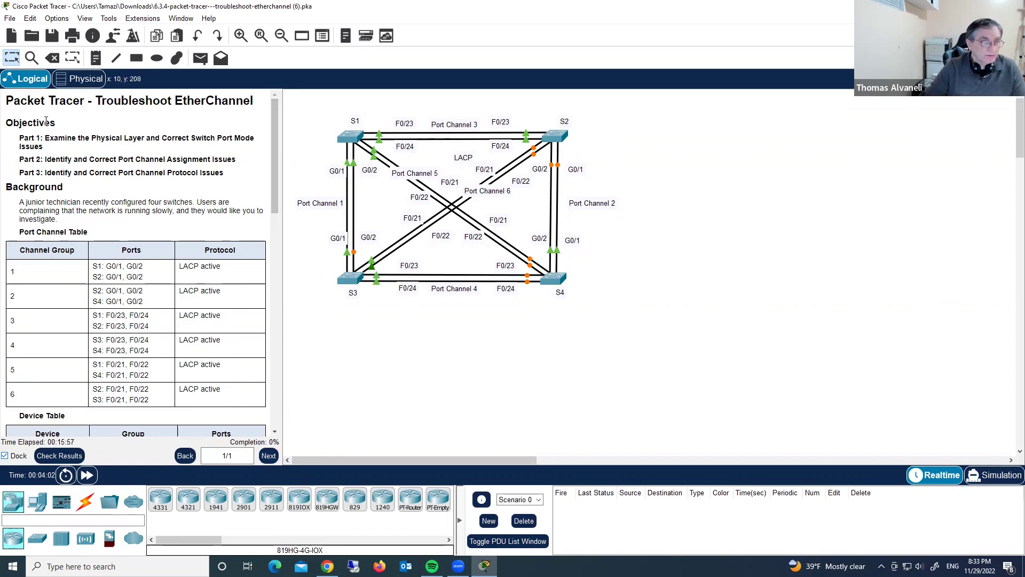
Step: Read the lab objectives, the Port Channel Table and the Device Table in the activity instructions
mouse_move(273, 134)
left_mouse_down()
mouse_move(276, 143)
mouse_move(276, 118)
left_mouse_up()
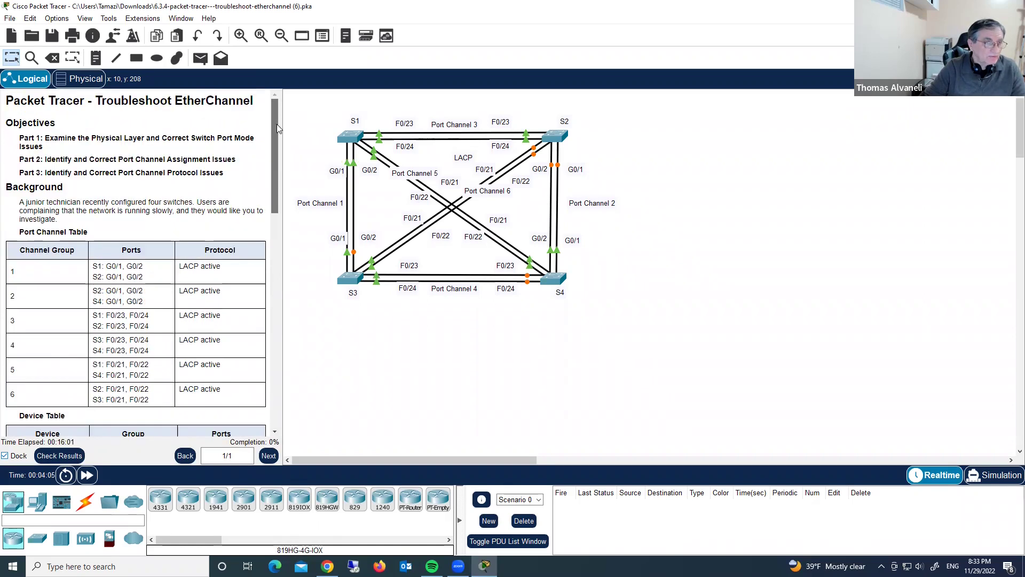
left_click_drag(273, 179, 276, 242)
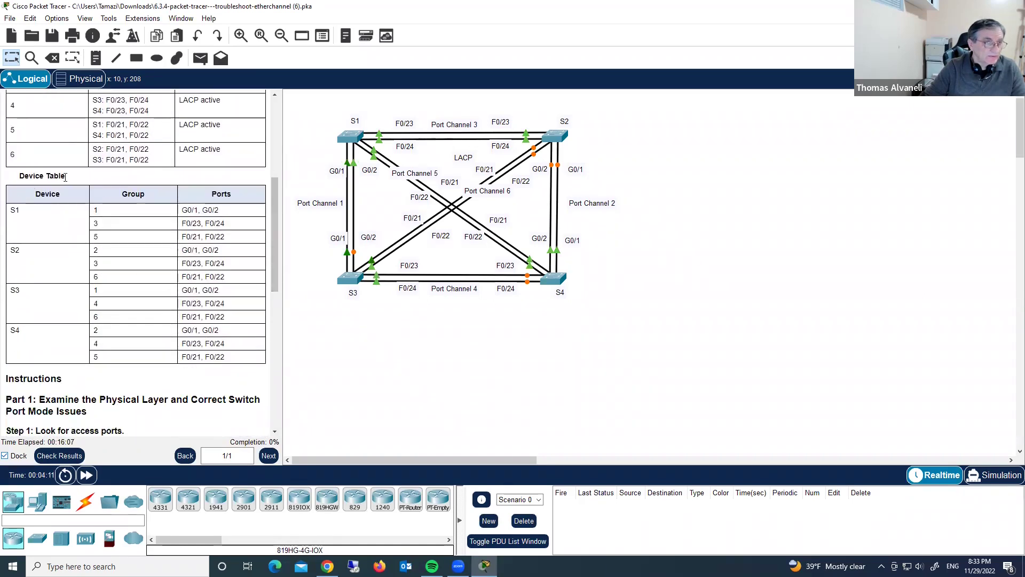
left_click_drag(273, 245, 276, 182)
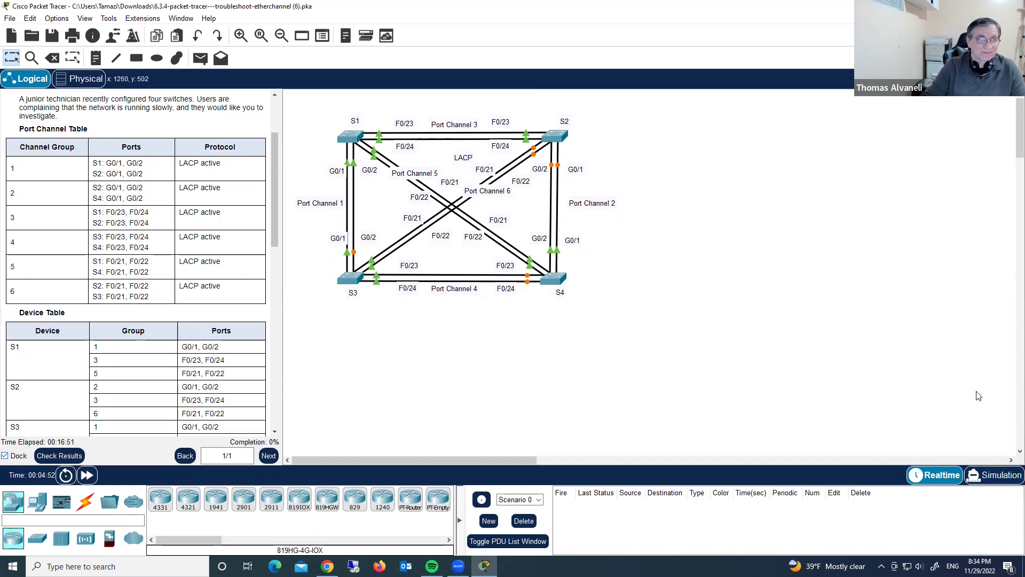
Step: Open the command line of switch S1 and enter privileged EXEC mode
left_click(350, 140)
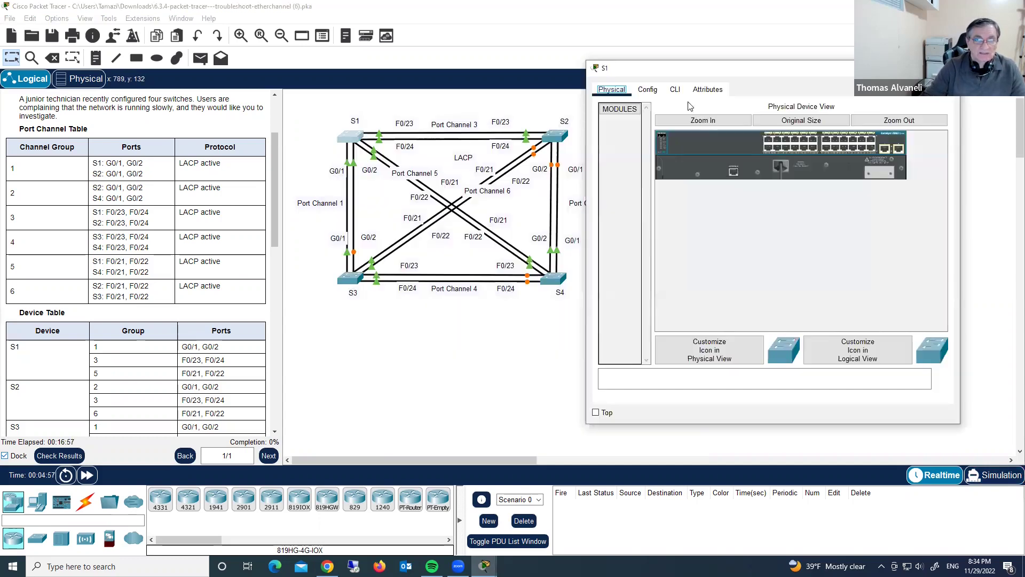
left_click(675, 90)
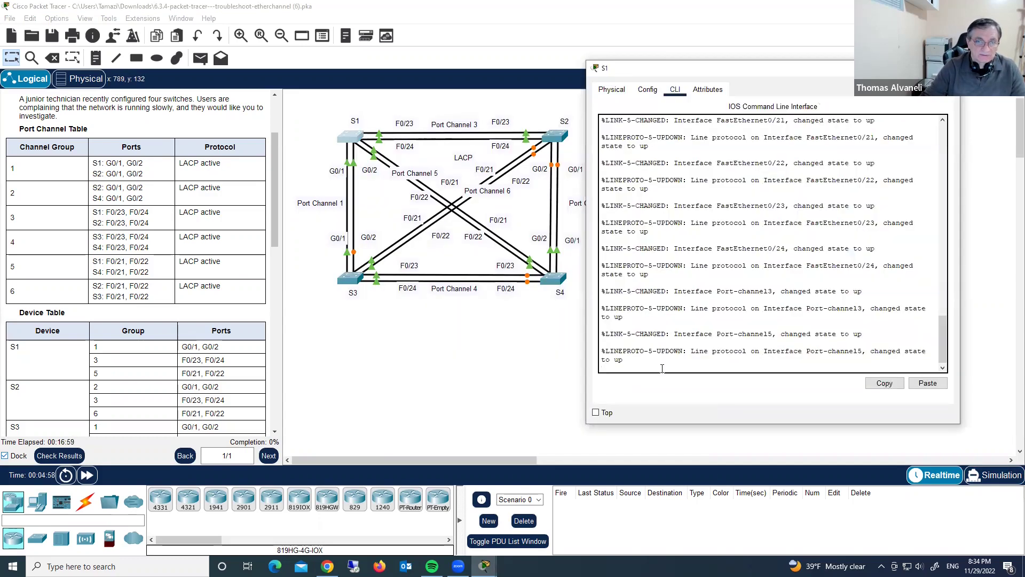
key("Return")
key("Return")
key("Return")
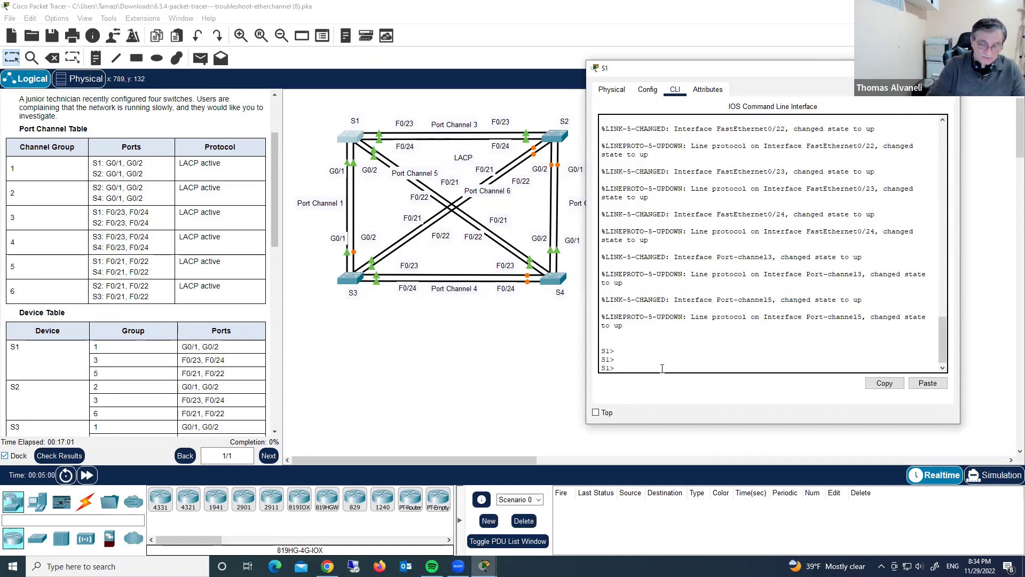
type("en")
key("Return")
Step: Display S1's running configuration in full and review the trunk mode and channel-group settings of its interfaces
type("sho ")
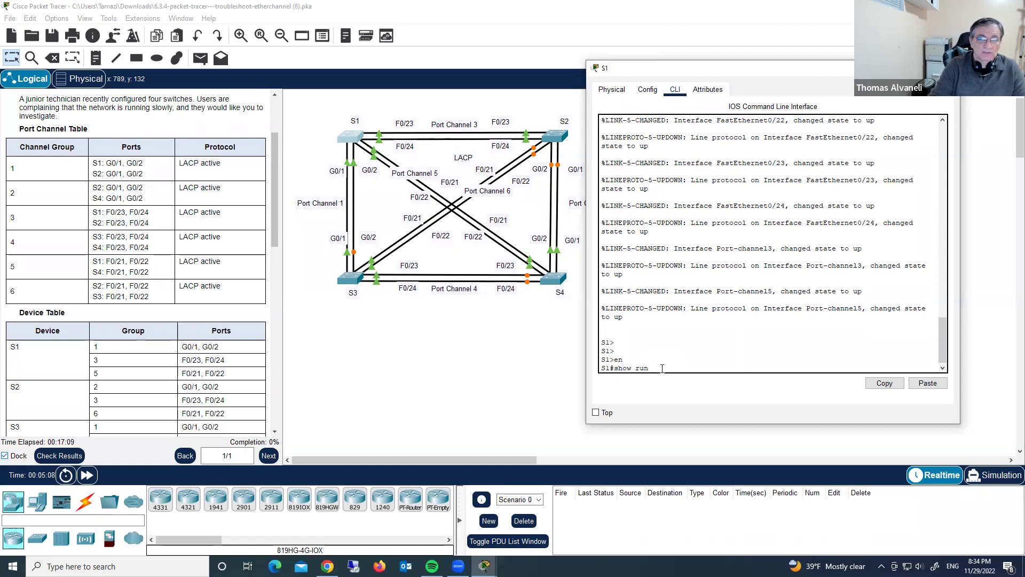
type("run")
key("Return")
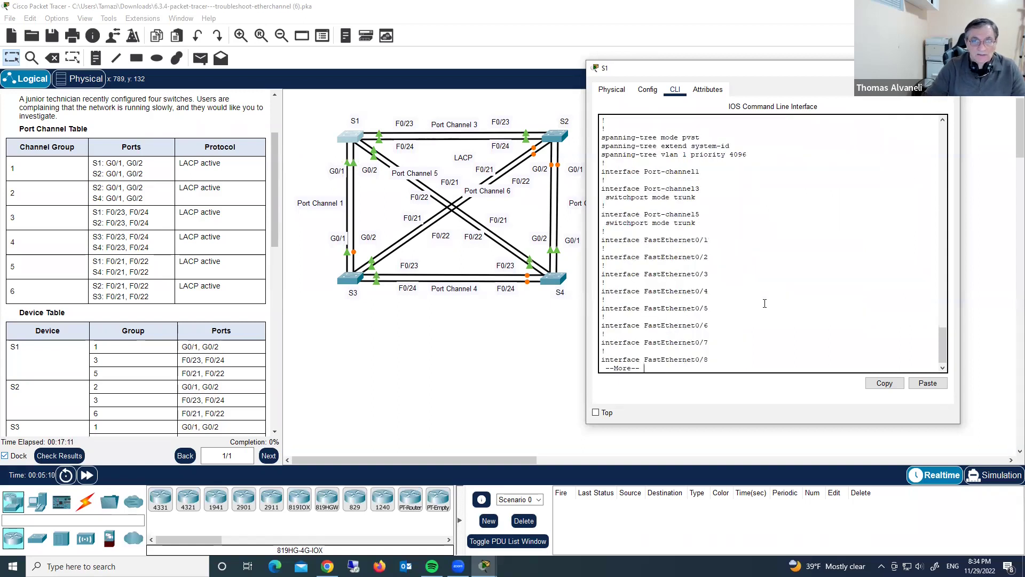
key("space")
key("space")
key("space")
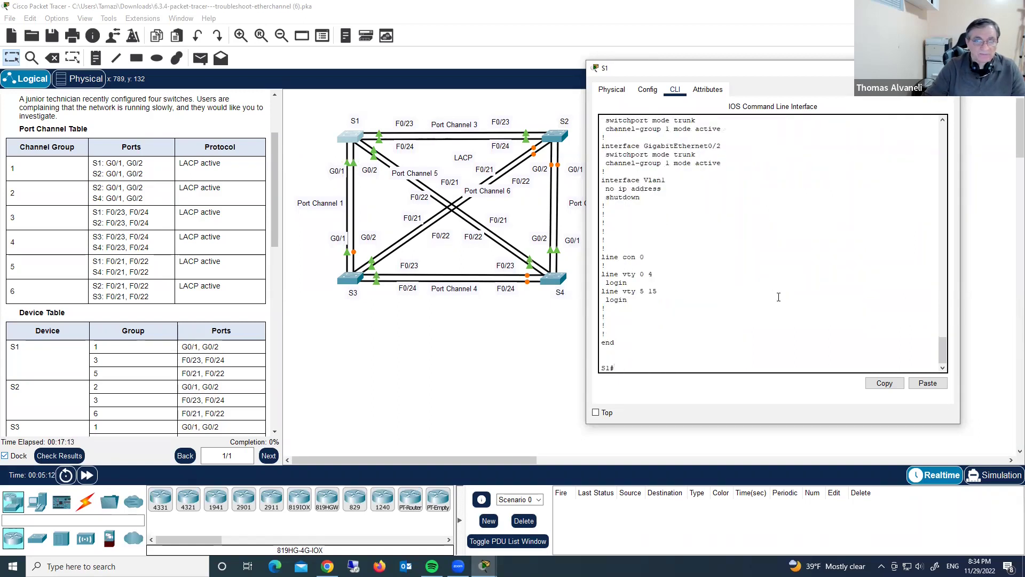
left_click_drag(938, 351, 938, 334)
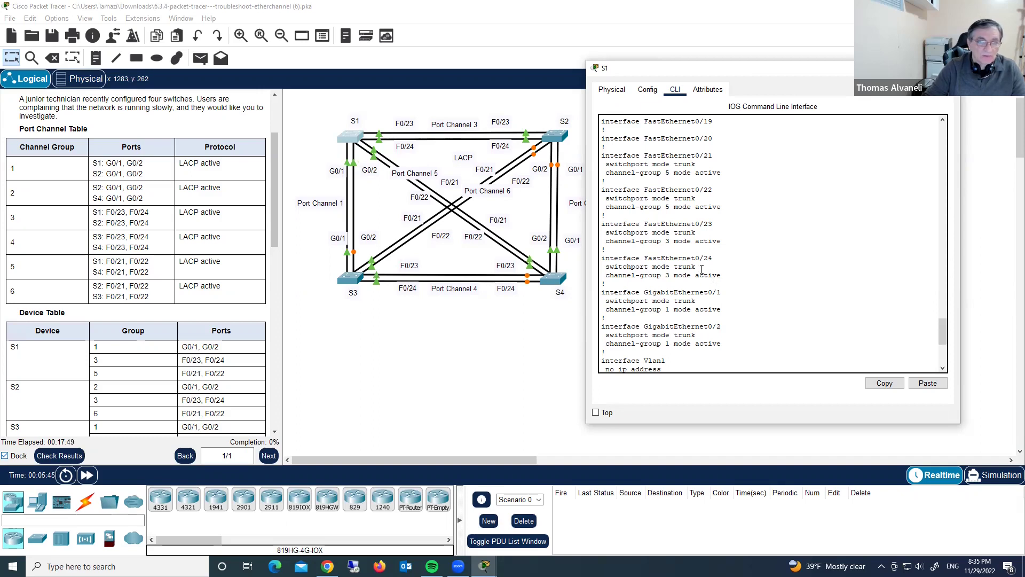
scroll(716, 267, "up", 1)
scroll(715, 267, "up", 10)
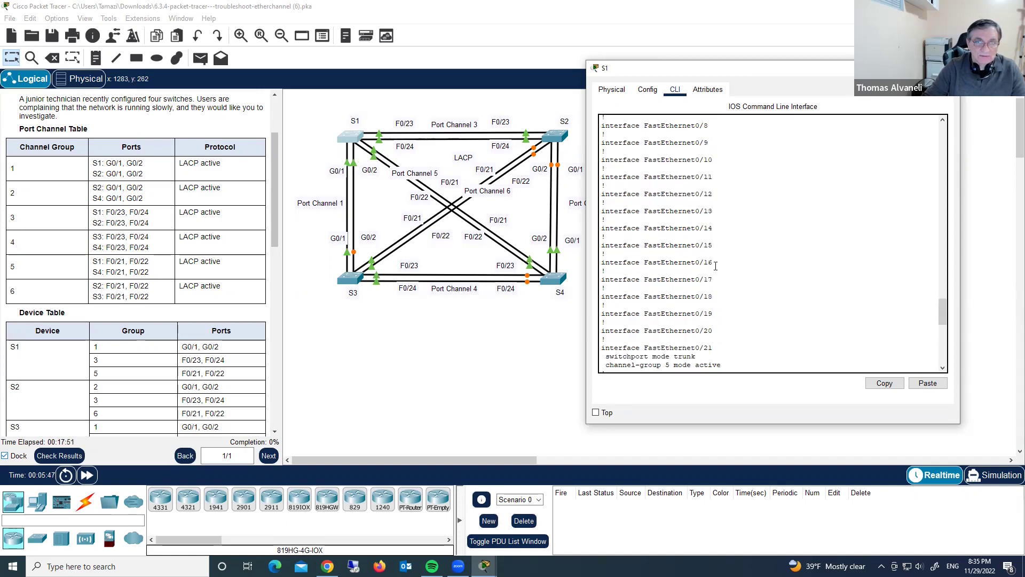
scroll(717, 266, "up", 3)
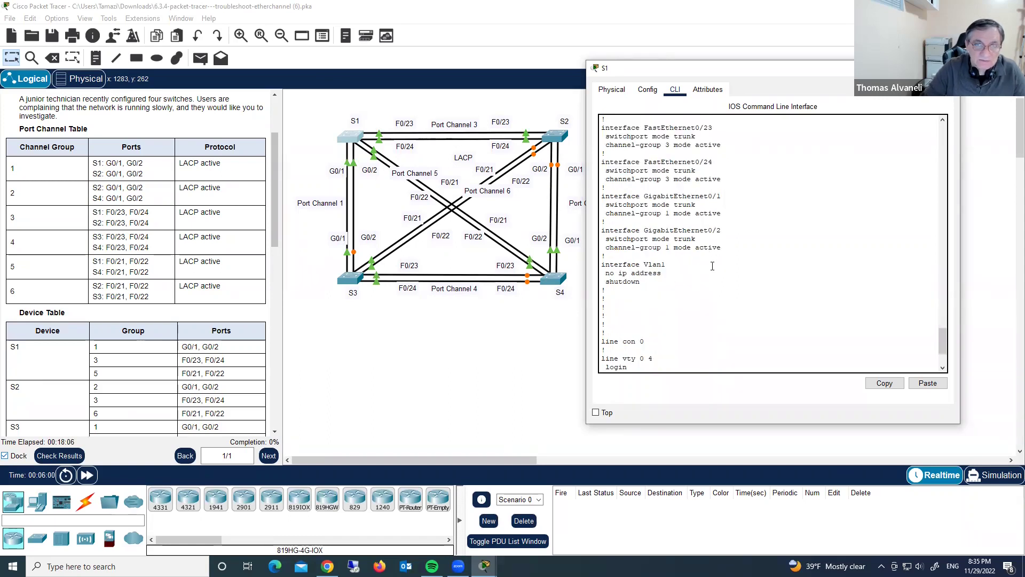
scroll(713, 265, "up", 1)
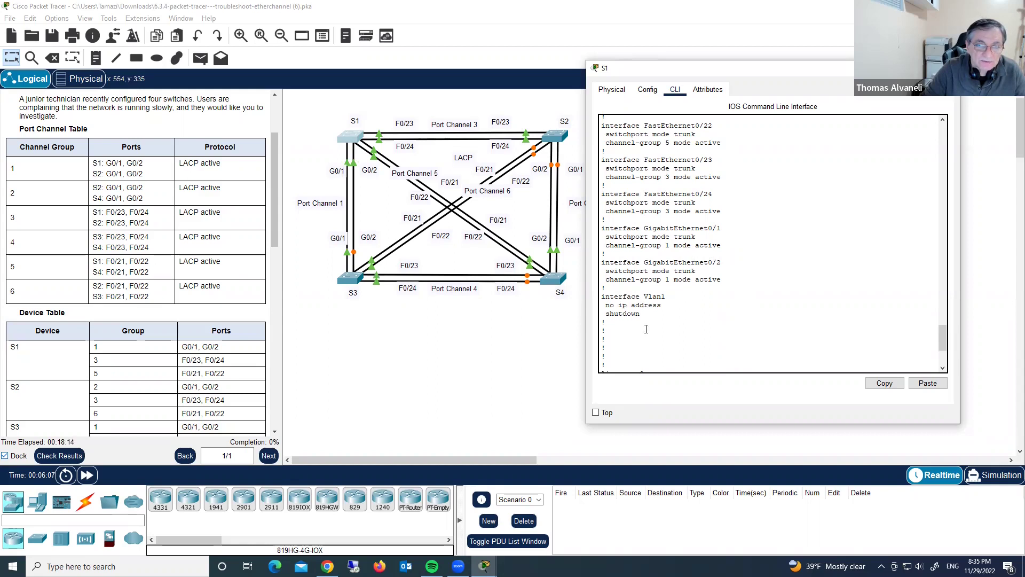
scroll(646, 329, "down", 3)
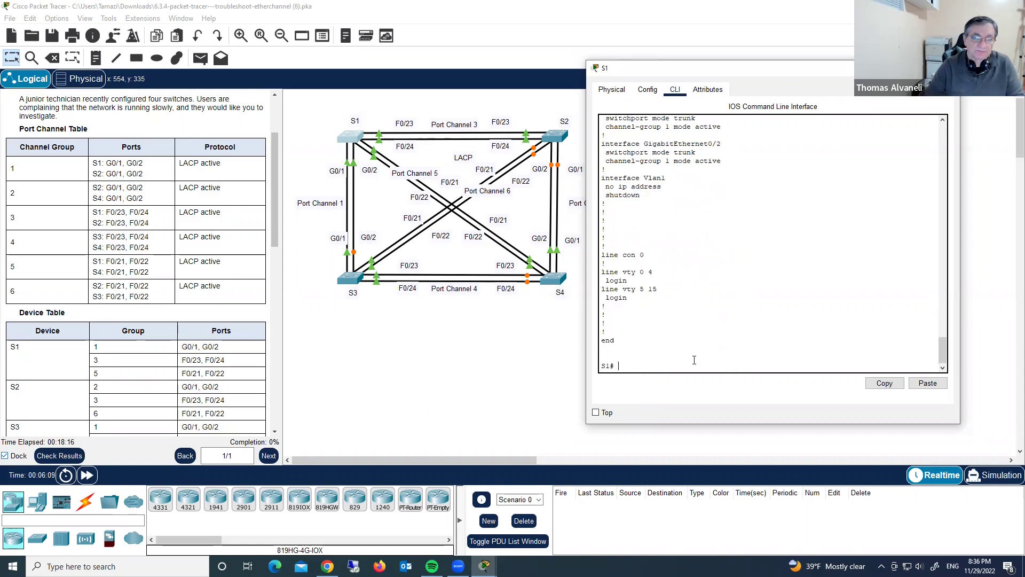
Step: Display the brief VLAN list on S1 and widen the device window so the port table fits
type("sho vlan")
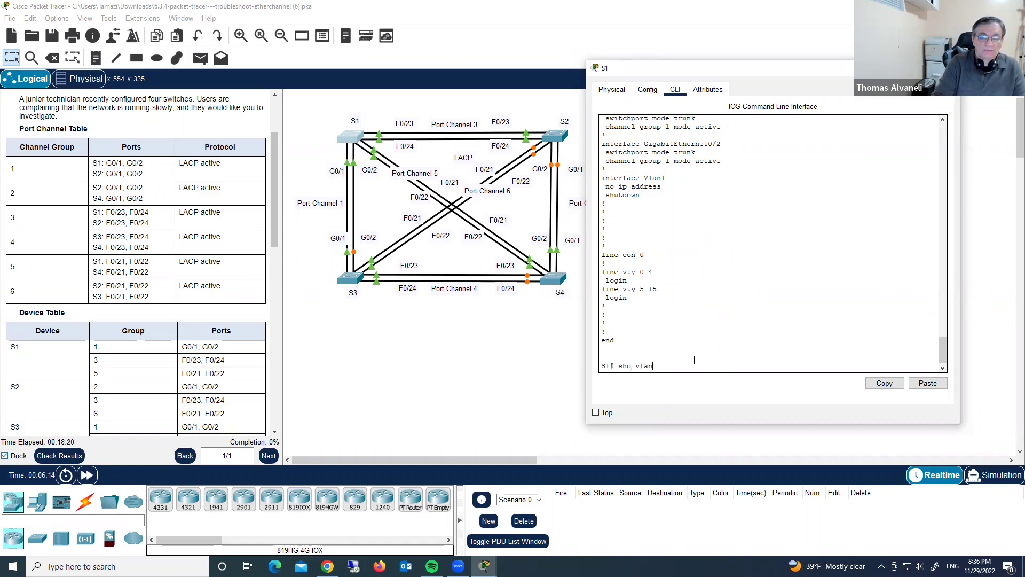
type(" bri")
key("Return")
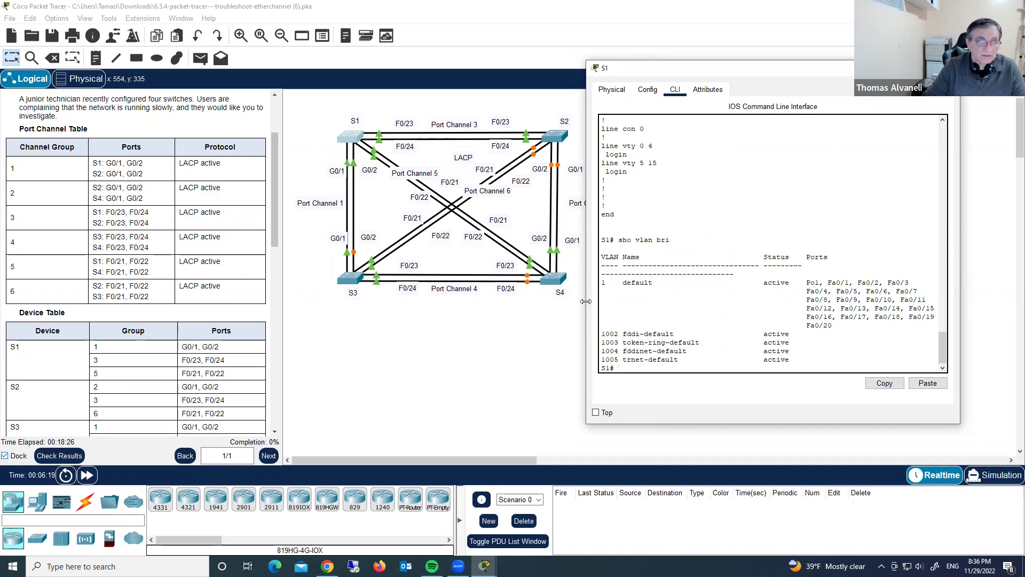
left_click_drag(586, 301, 519, 301)
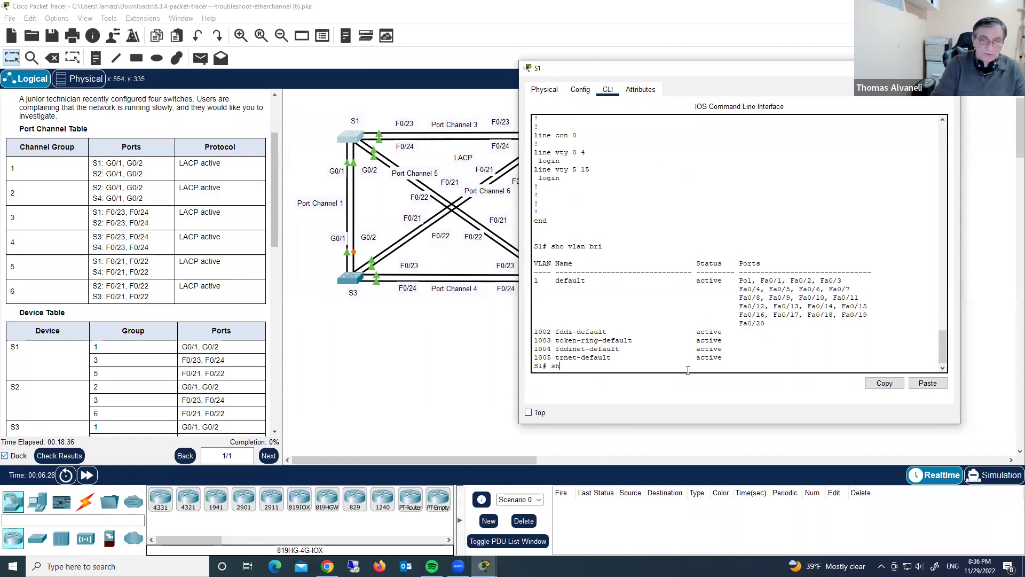
Step: Display the brief IP interface status on S1 and review the state of its ports
type("int bri")
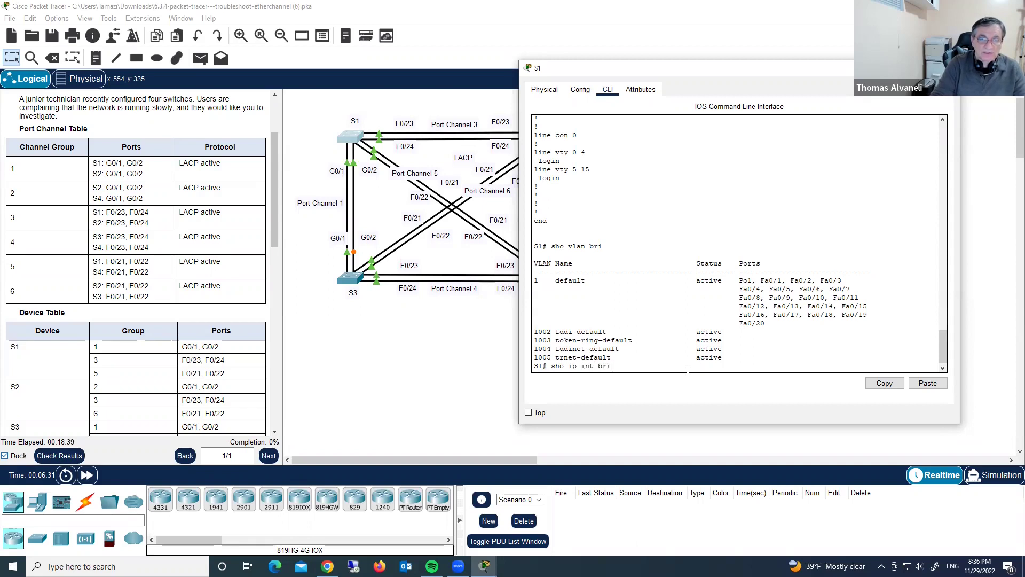
key("Return")
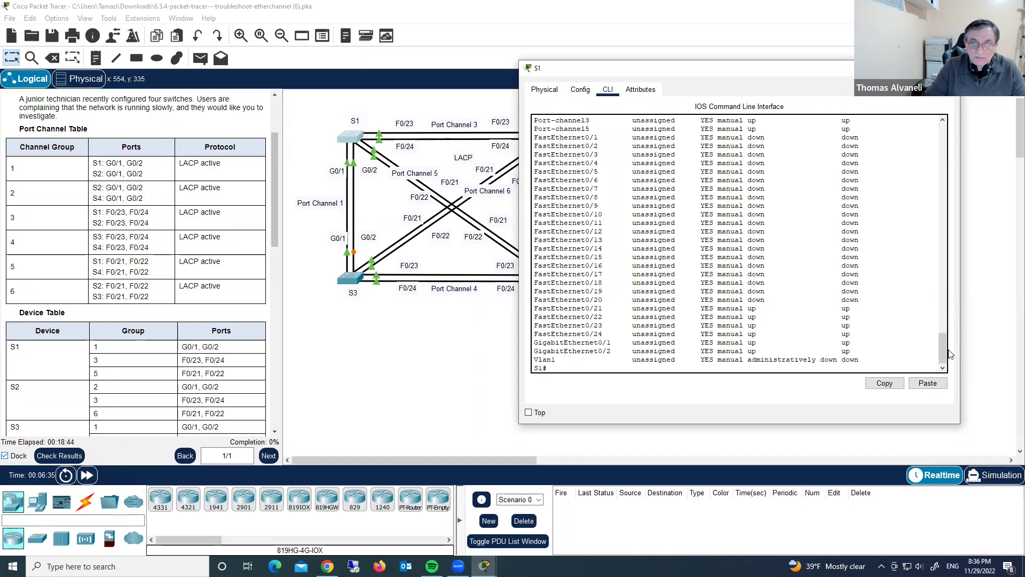
left_click_drag(943, 358, 943, 347)
scroll(702, 315, "down", 1)
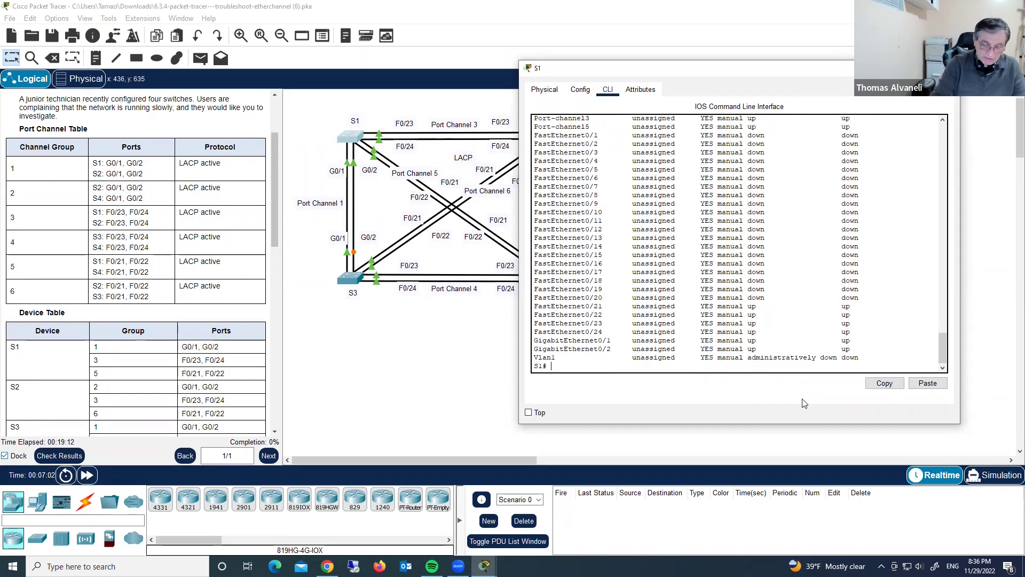
Step: Display the EtherChannel summary on S1 and examine the protocol and port flags of group 1
type("w ethe")
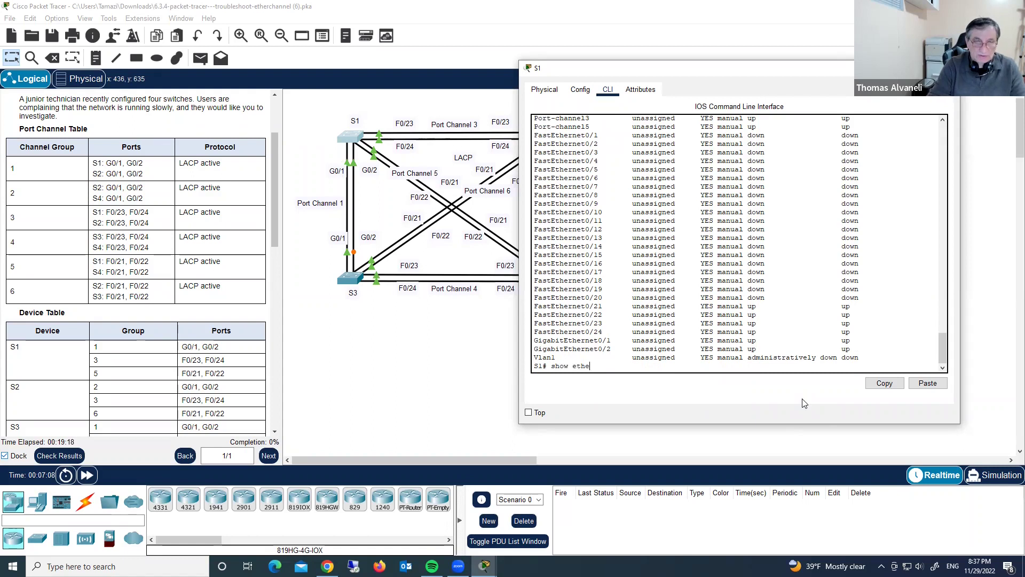
type("r")
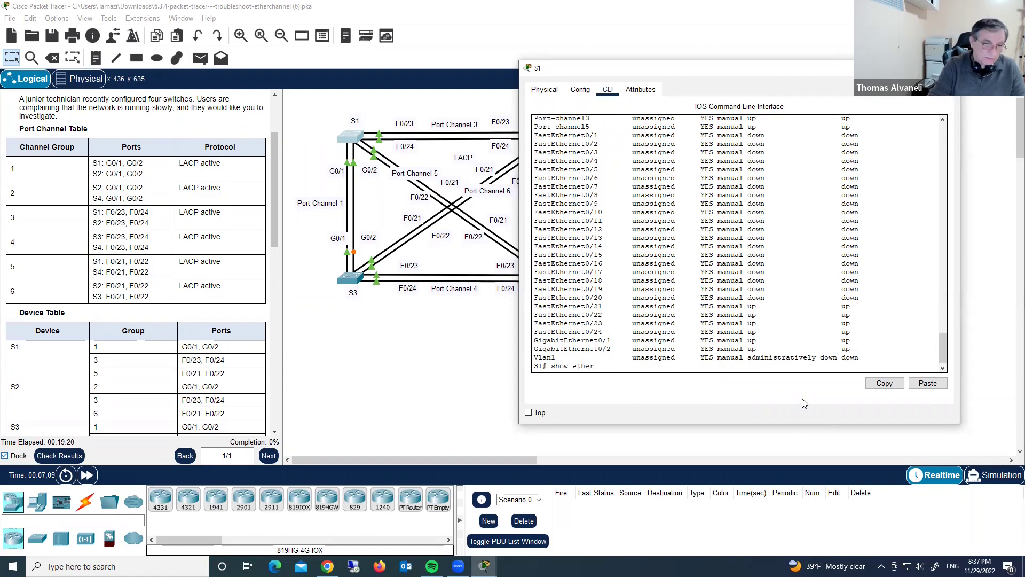
key("Tab")
type("sum")
key("Return")
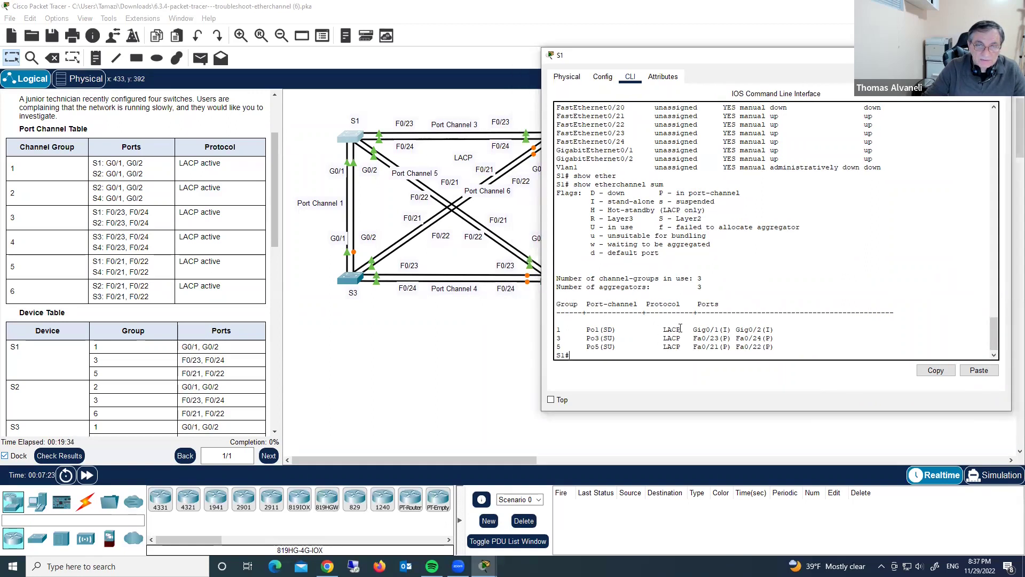
left_click_drag(681, 327, 664, 329)
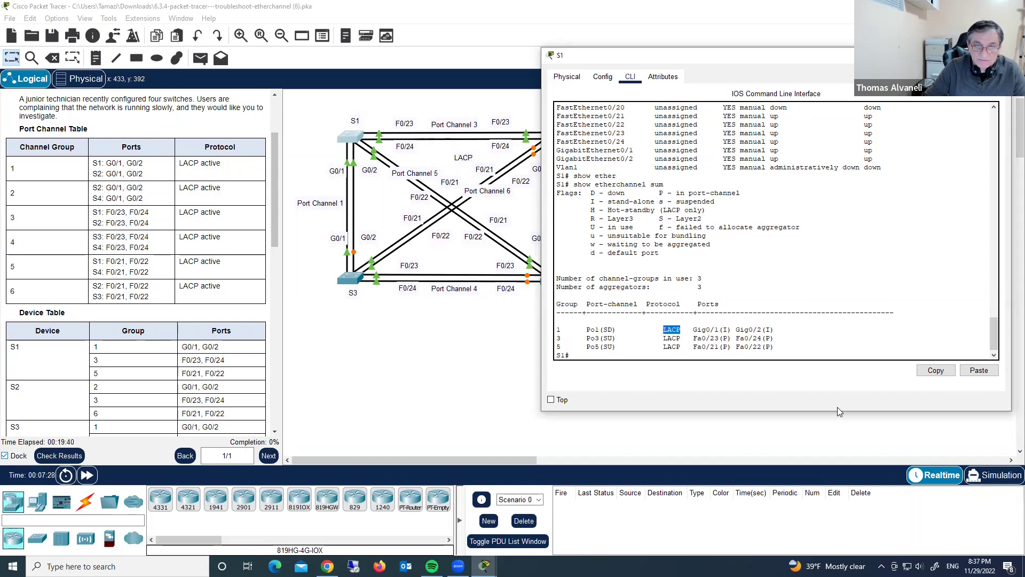
left_click_drag(587, 329, 604, 330)
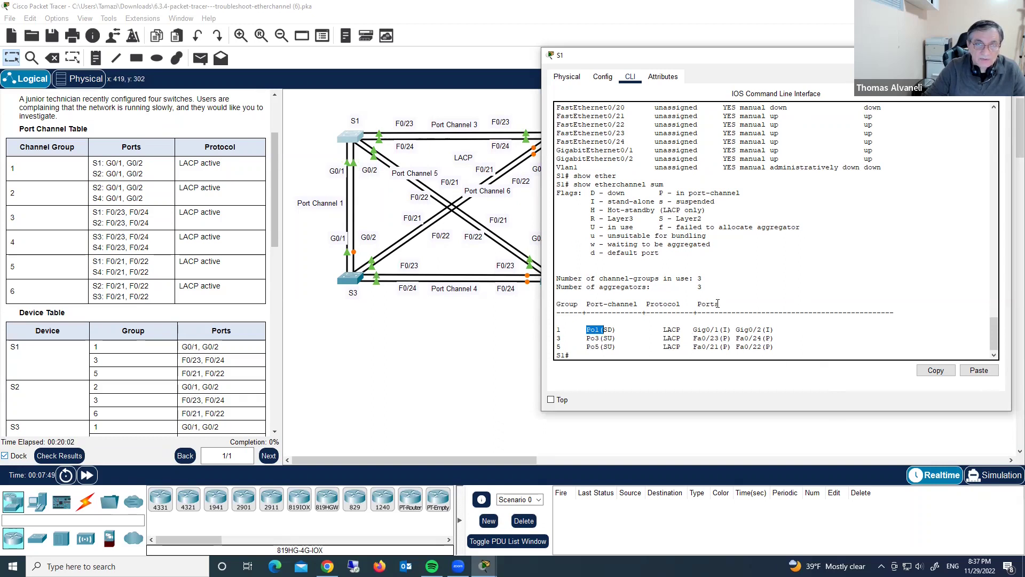
left_click(769, 329)
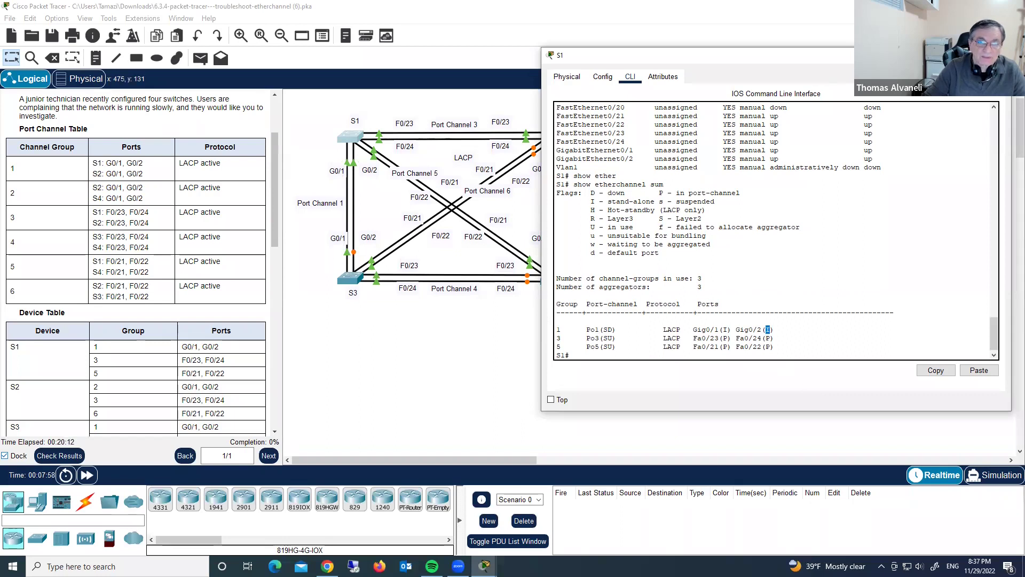
Step: Leave S1's window, open the command line of switch S3 and enter privileged EXEC mode
left_click(538, 163)
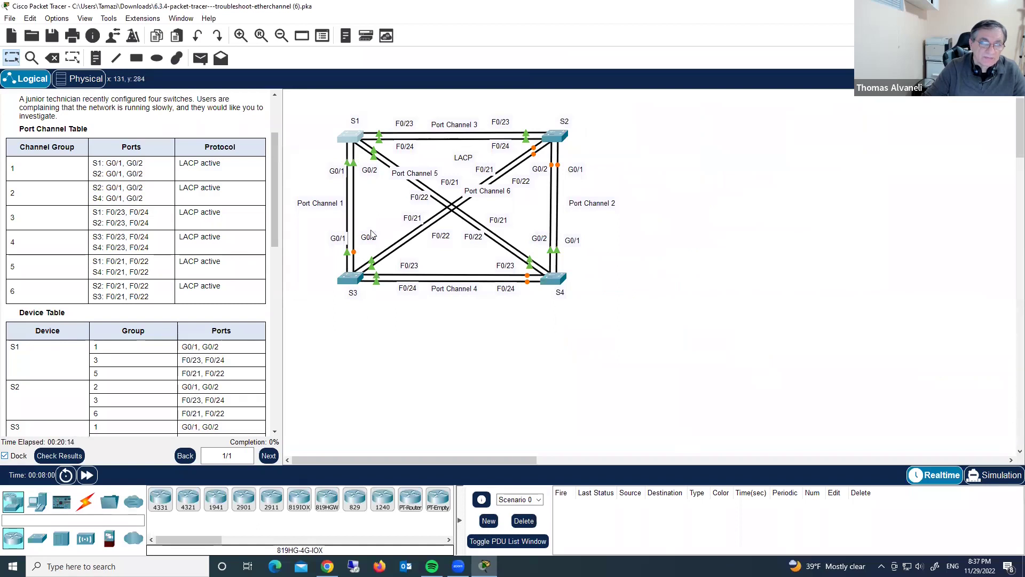
left_click(351, 277)
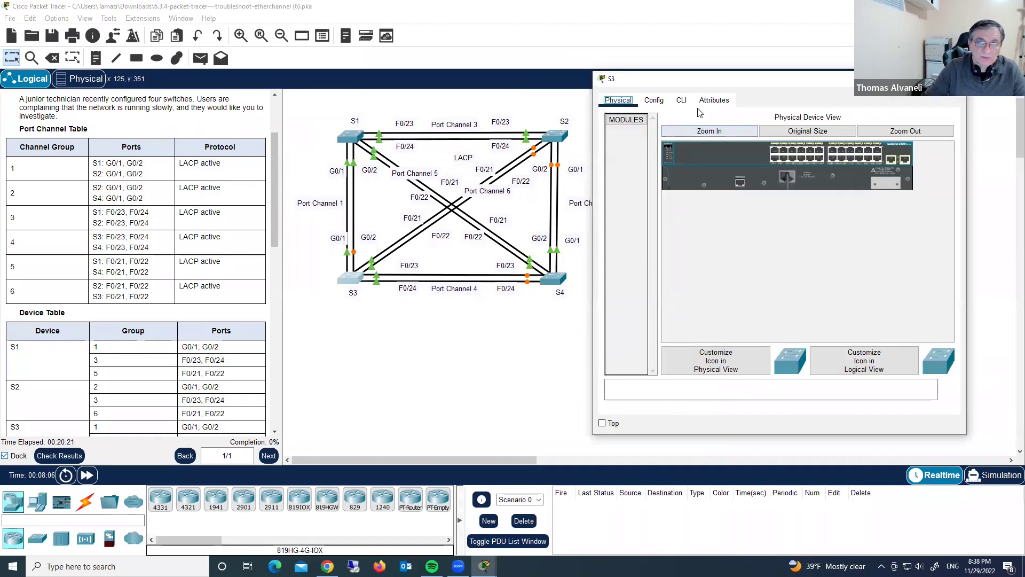
left_click(682, 100)
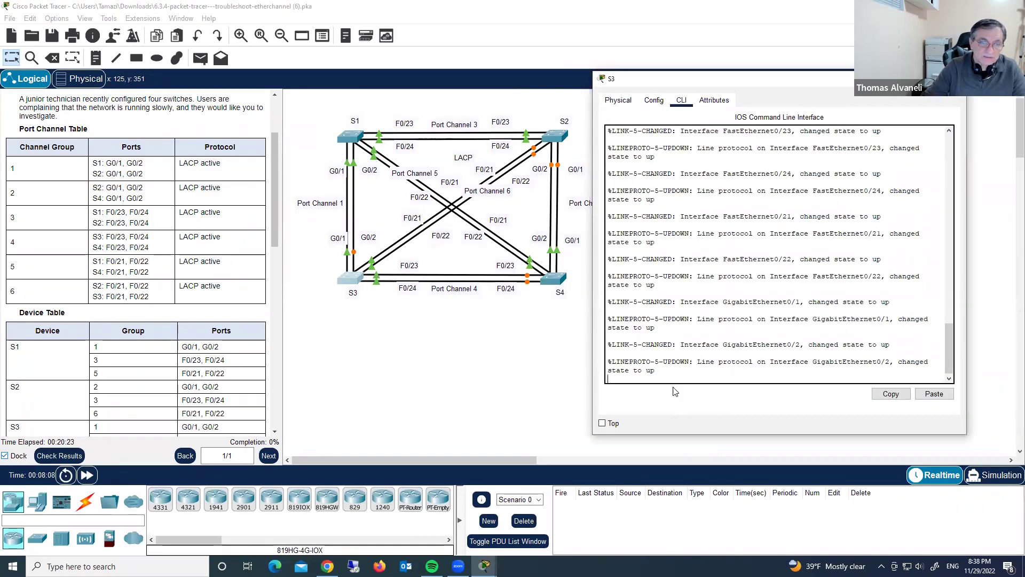
key("Return")
key("Return")
key("Return")
key("Return")
type("en")
key("Return")
Step: Display the EtherChannel summary on S3
type("show ether")
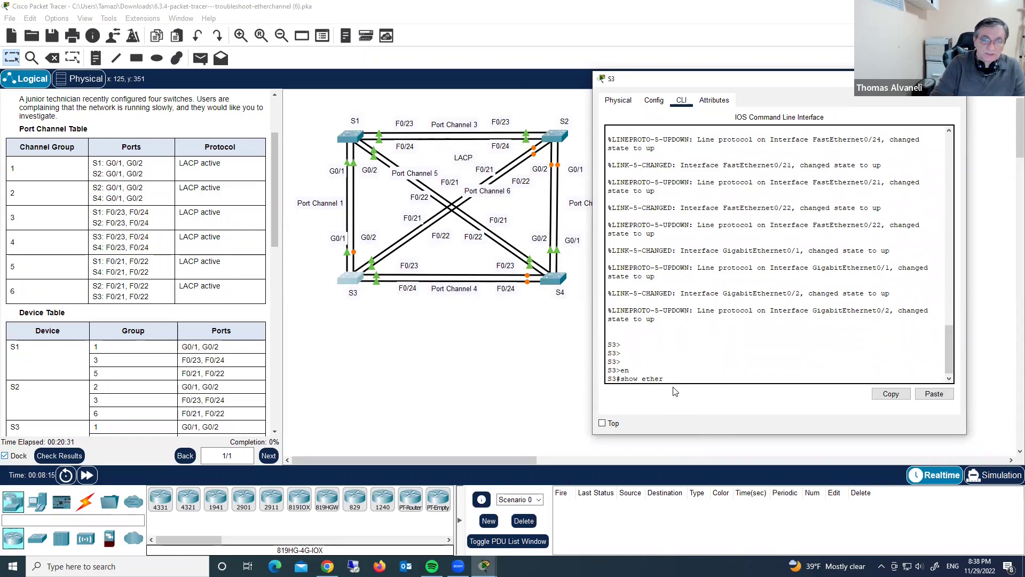
key("Tab")
type("s")
key("Return")
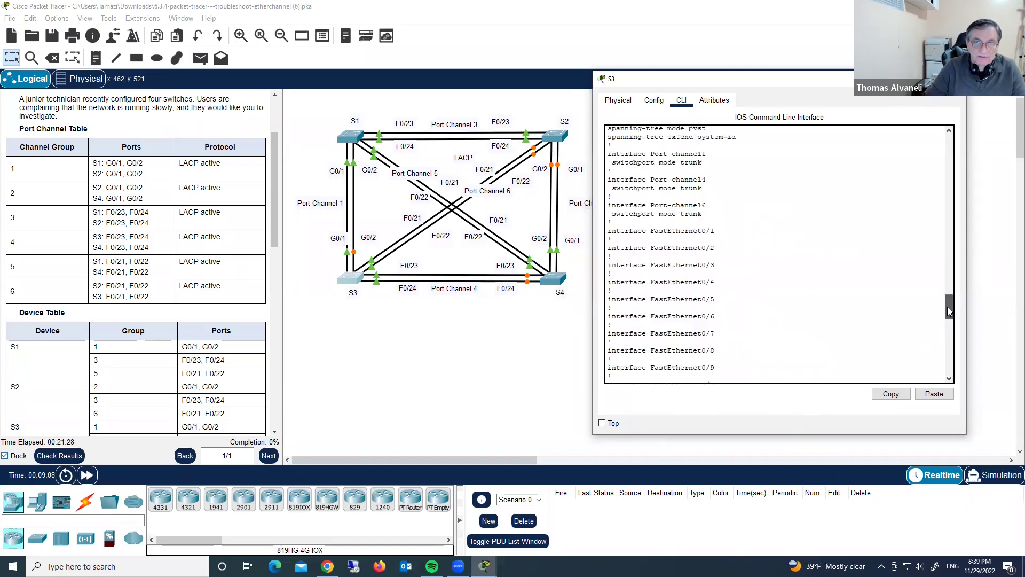
Step: Page through S3's running configuration and review the trunk and channel-group modes of its FastEthernet and GigabitEthernet ports
left_click_drag(947, 307, 950, 305)
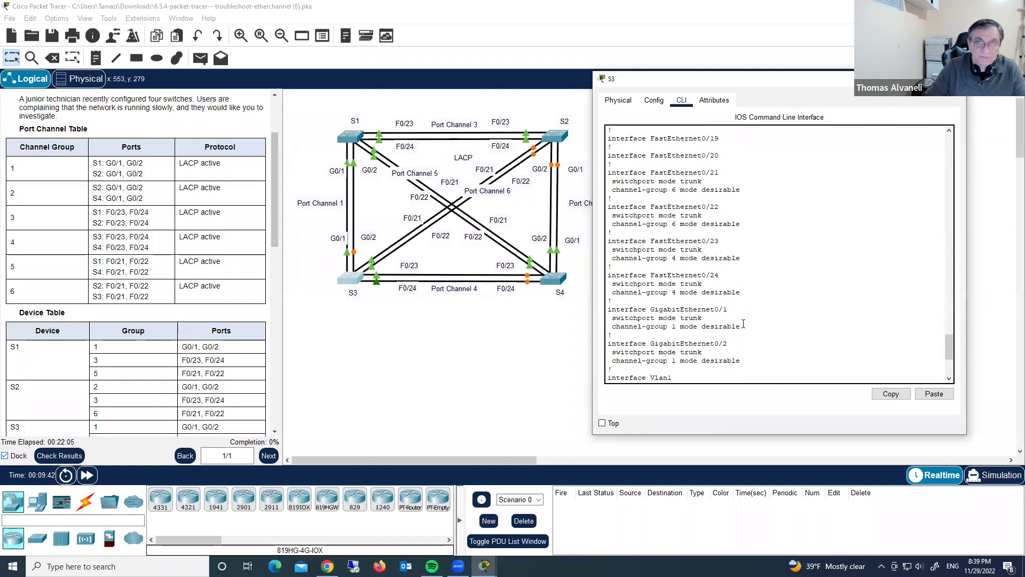
key("space")
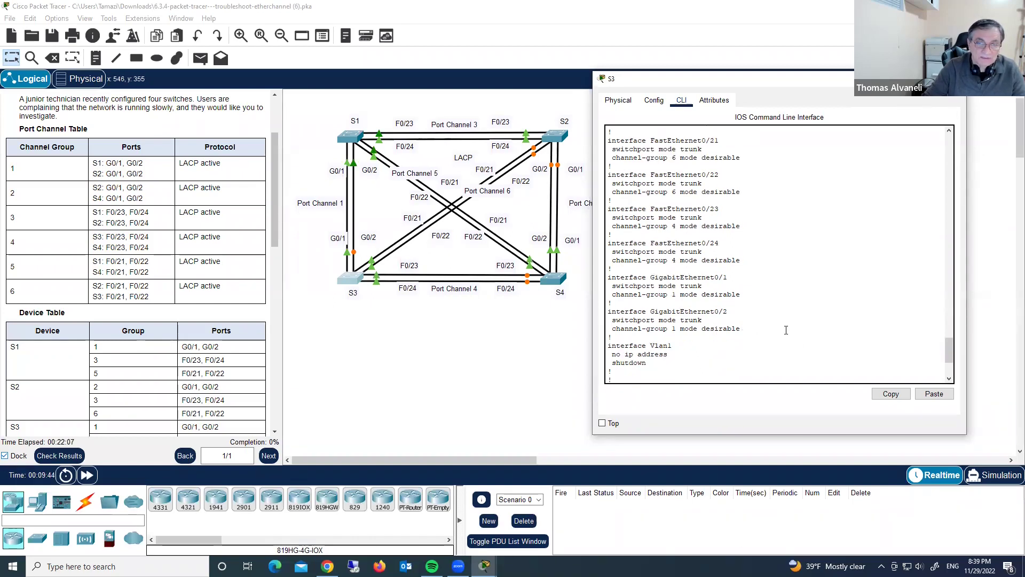
key("q")
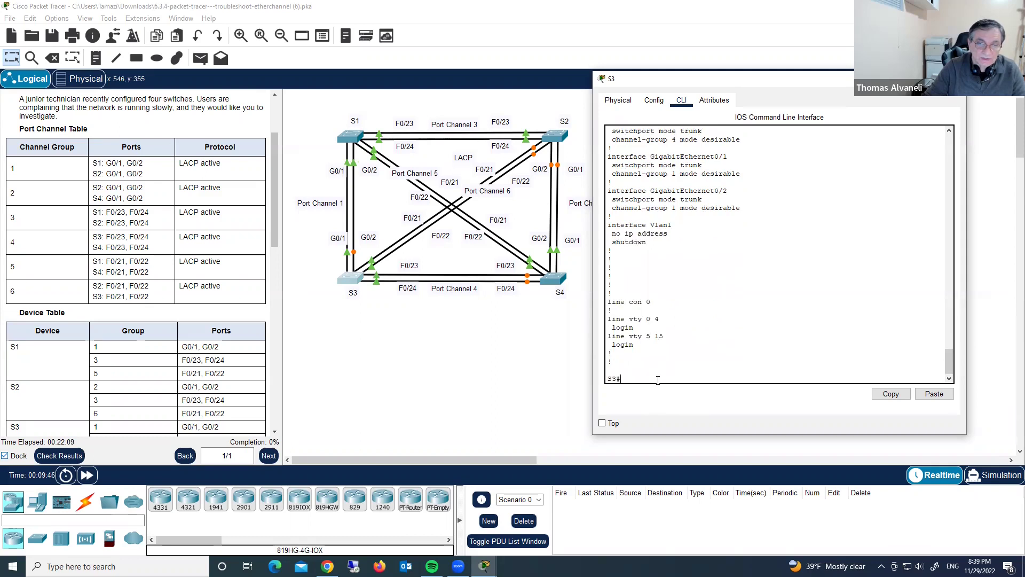
scroll(644, 363, "up", 4)
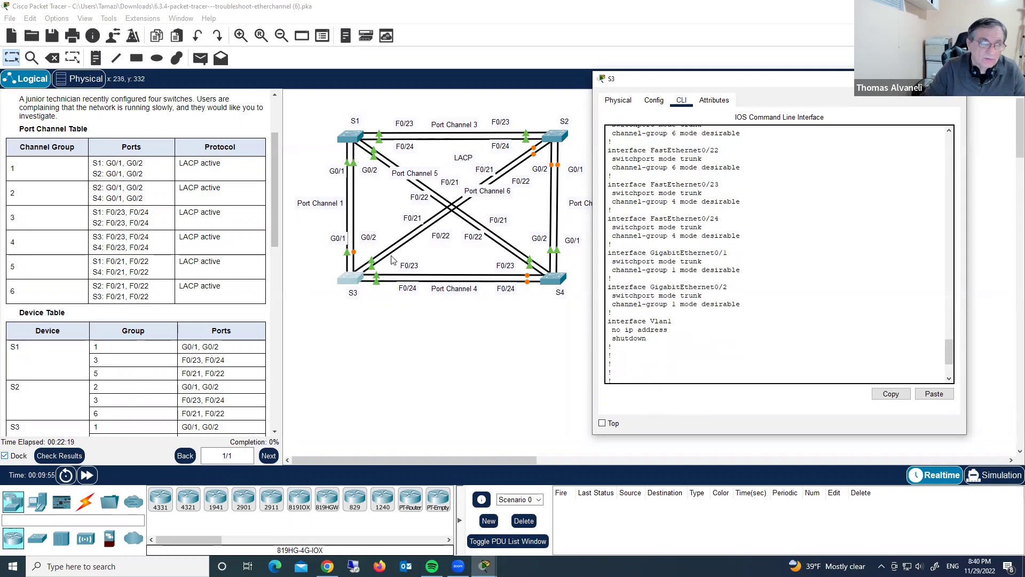
Step: Enter global configuration mode on S3 and select the interface range gig0/1 - 2
type("conf t")
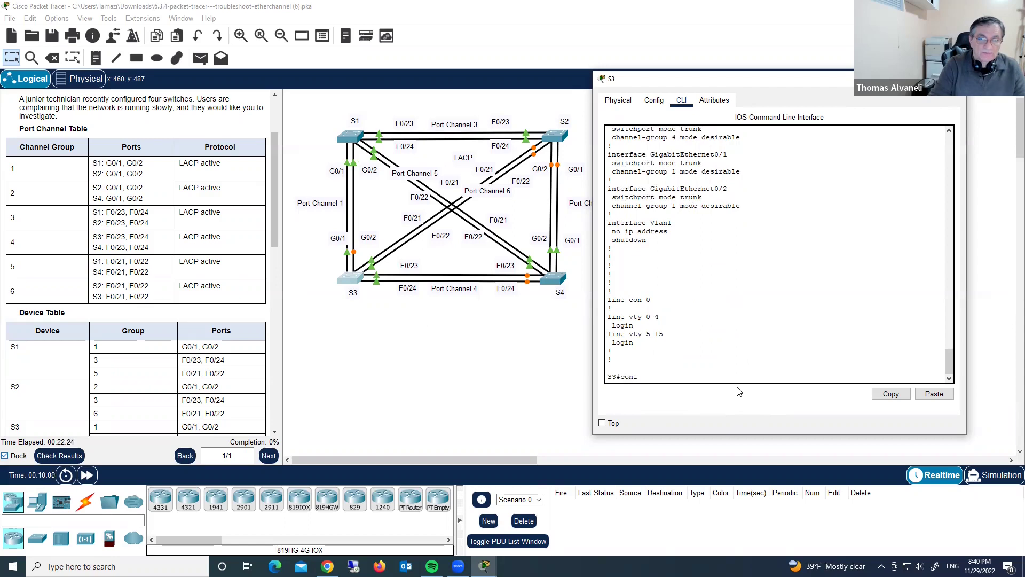
key("Return")
type("int gig0/1")
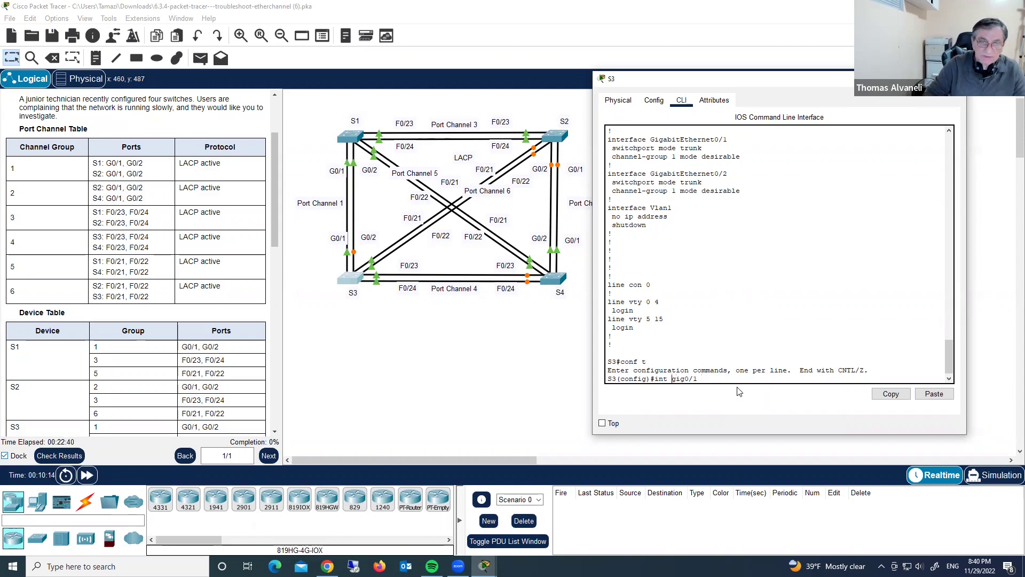
key("Left")
key("Left")
key("Left")
key("Left")
type("range")
key("End")
type("- 2")
key("Return")
Step: Remove channel group 1 from S3's selected GigabitEthernet ports, consulting the list of available interface commands for the syntax
type("no")
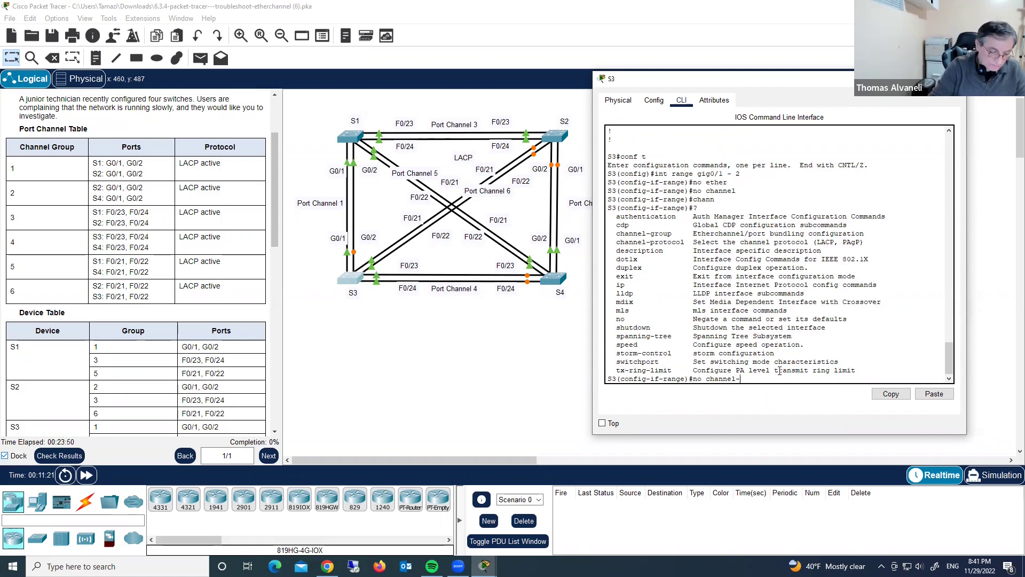
type("g")
key("Tab")
type("1")
key("Return")
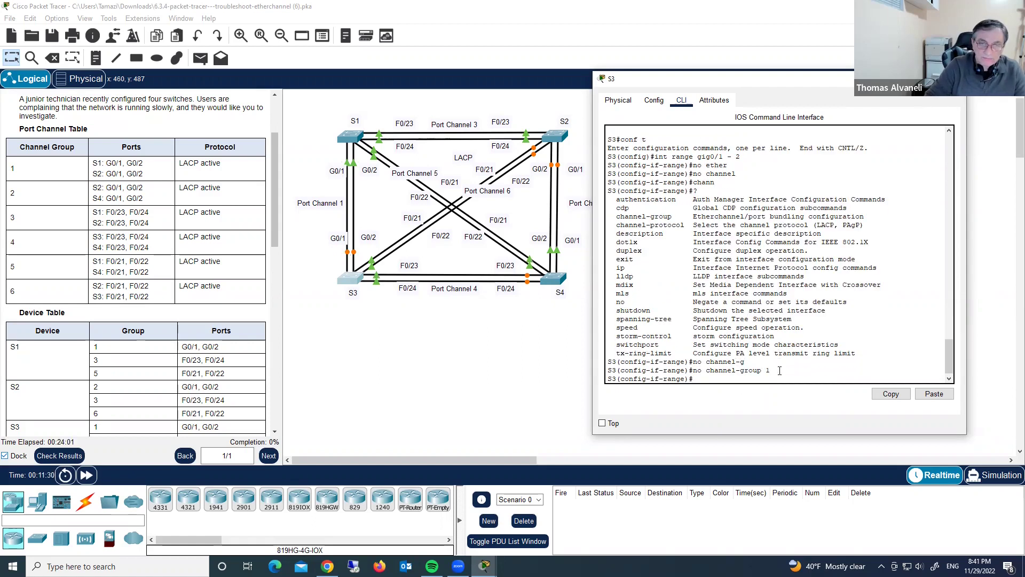
Step: Display the EtherChannel summary on S3 without leaving interface range configuration mode
type("do sho")
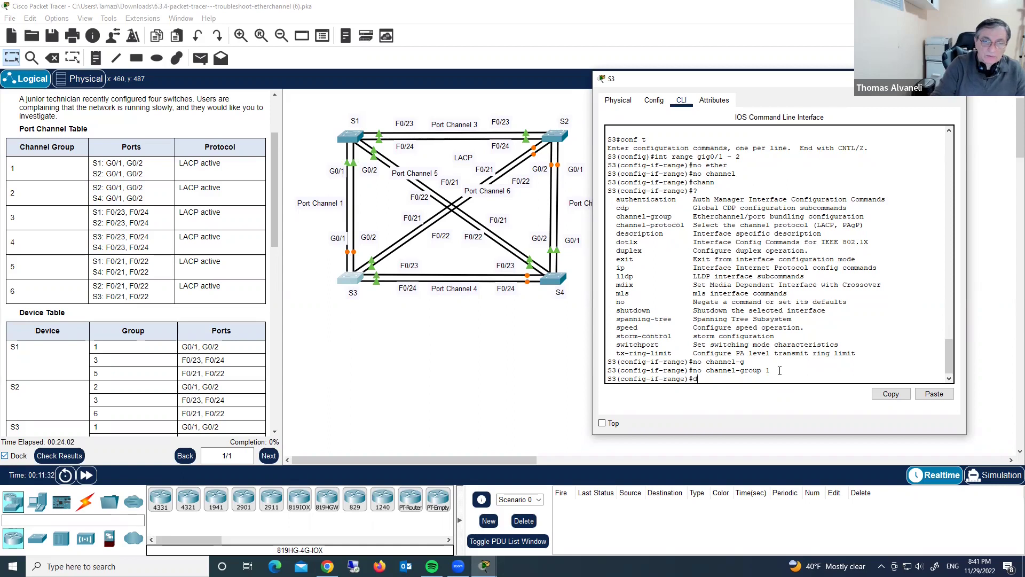
type(" etherch sum")
key("Return")
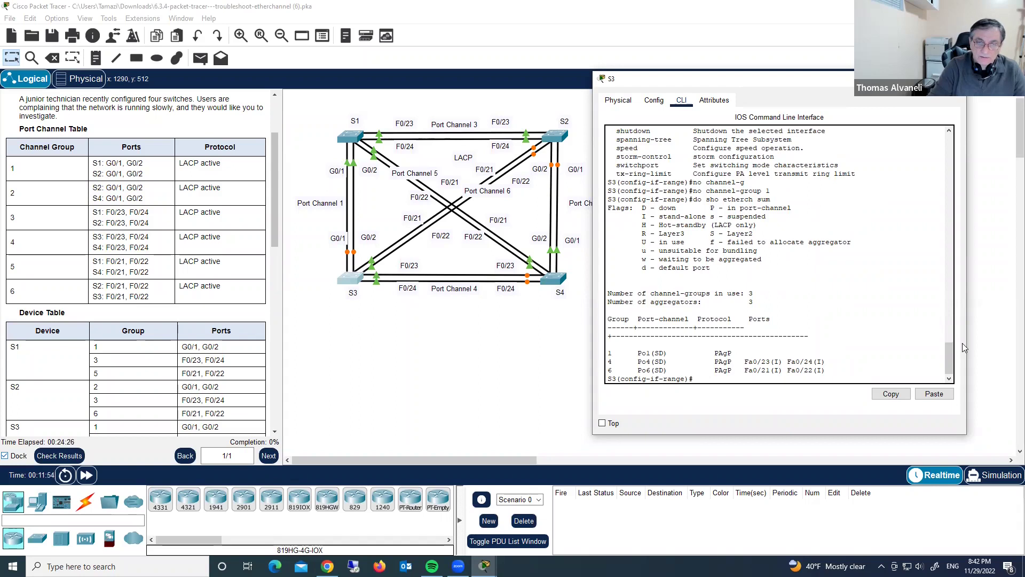
Step: Assign S3's ports gig0/1 - 2 to channel group 1 in active mode, consulting the command help for the mode options
key("Up")
key("Up")
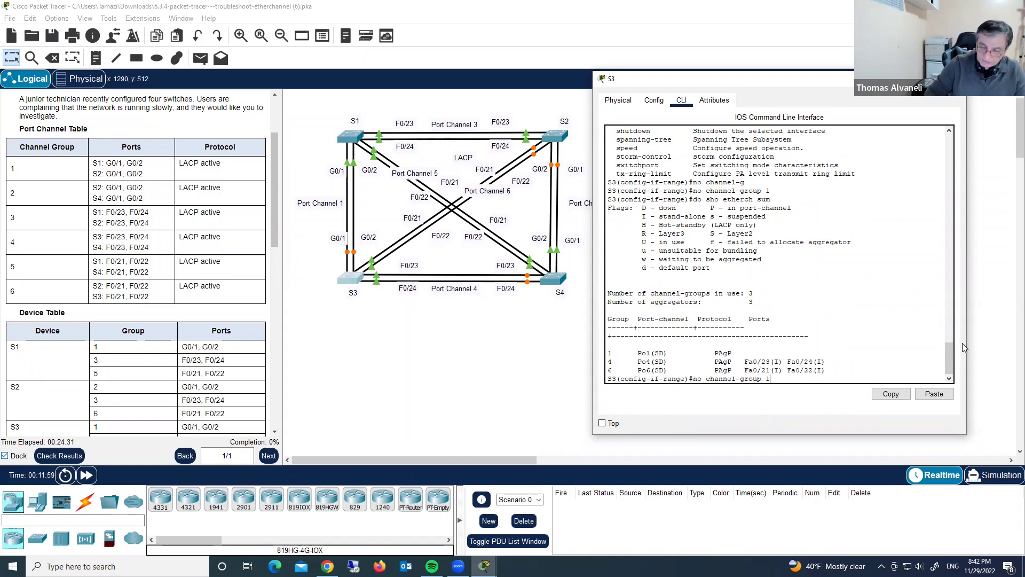
key("Left")
key("Left")
key("Left")
key("Left")
key("Left")
key("Left")
key("Left")
key("Left")
key("Left")
key("Left")
key("Left")
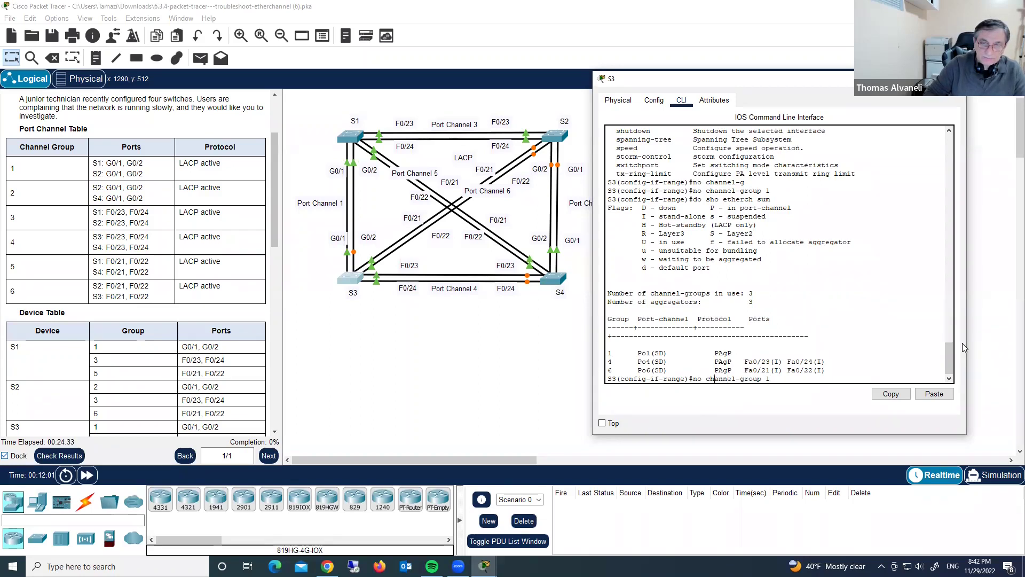
key("BackSpace")
key("BackSpace")
key("BackSpace")
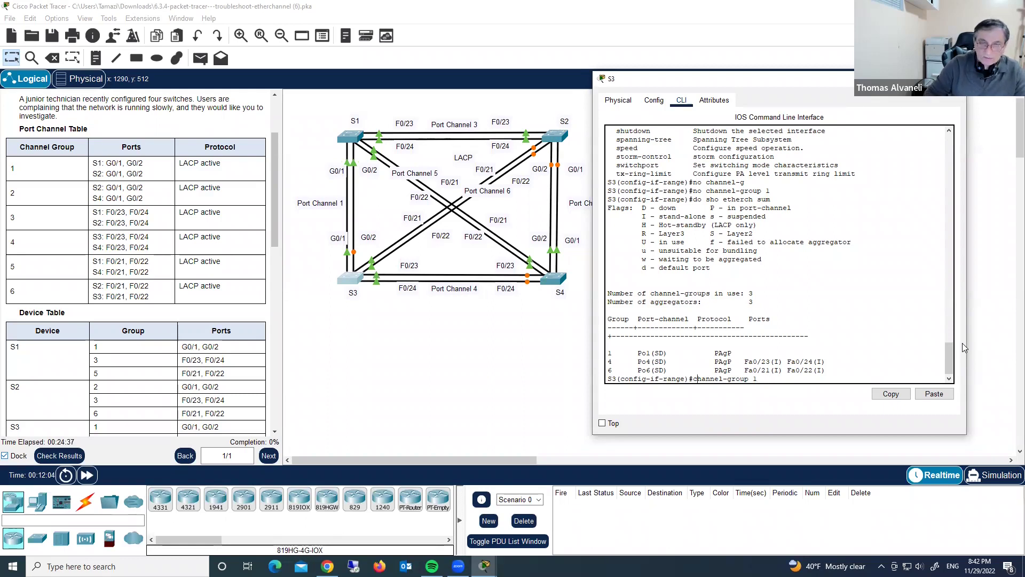
key("End")
type("?mode ")
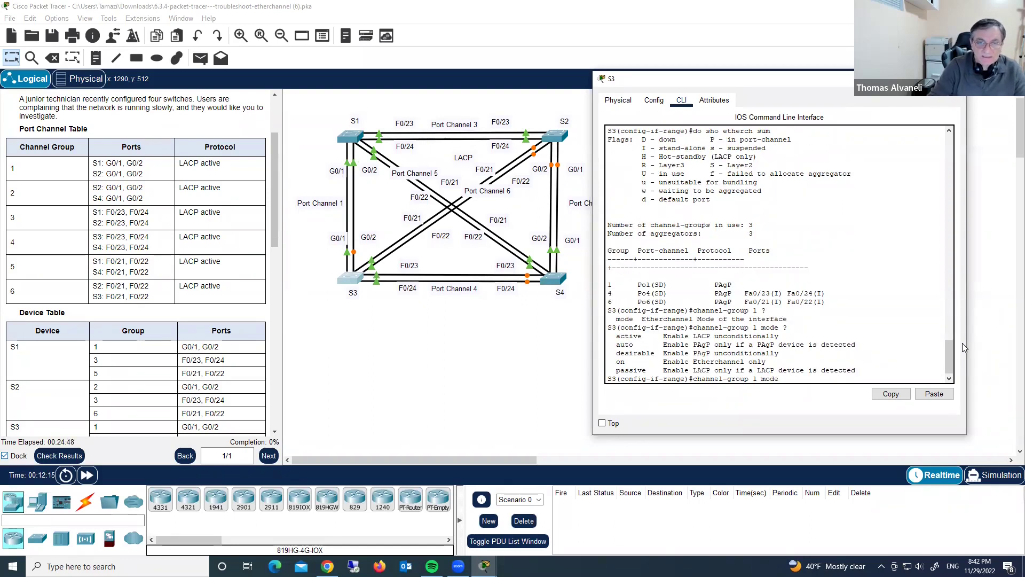
type("?acti")
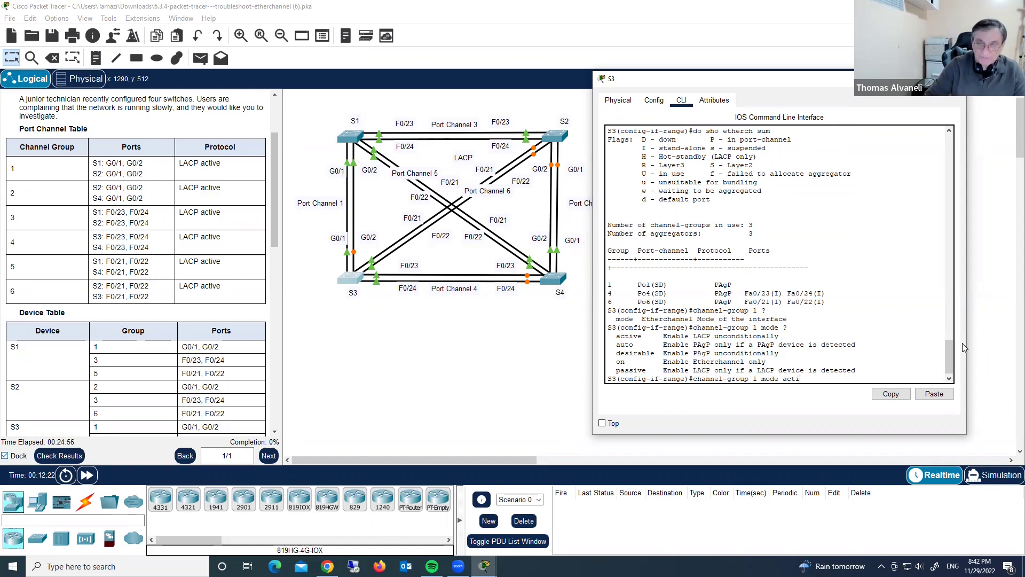
key("Return")
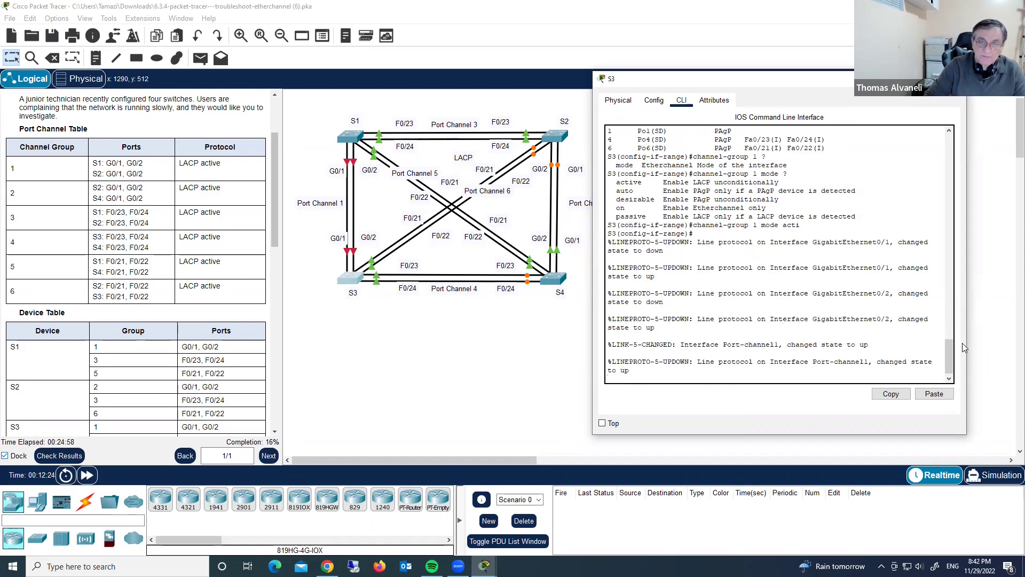
key("Return")
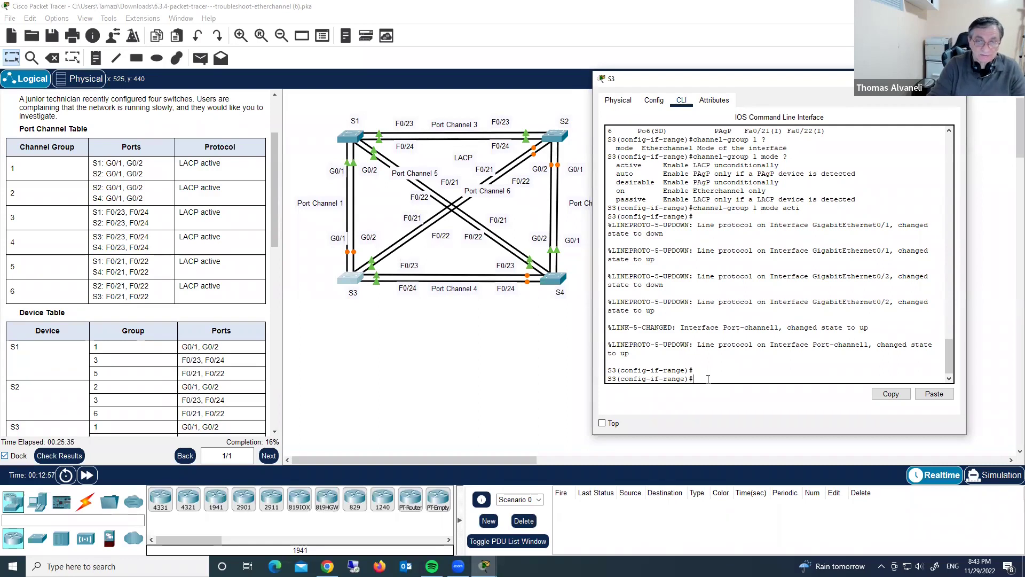
Step: Switch to the interface range fa0/21 - 22 on S3 and remove channel group 6 from it
type("exit")
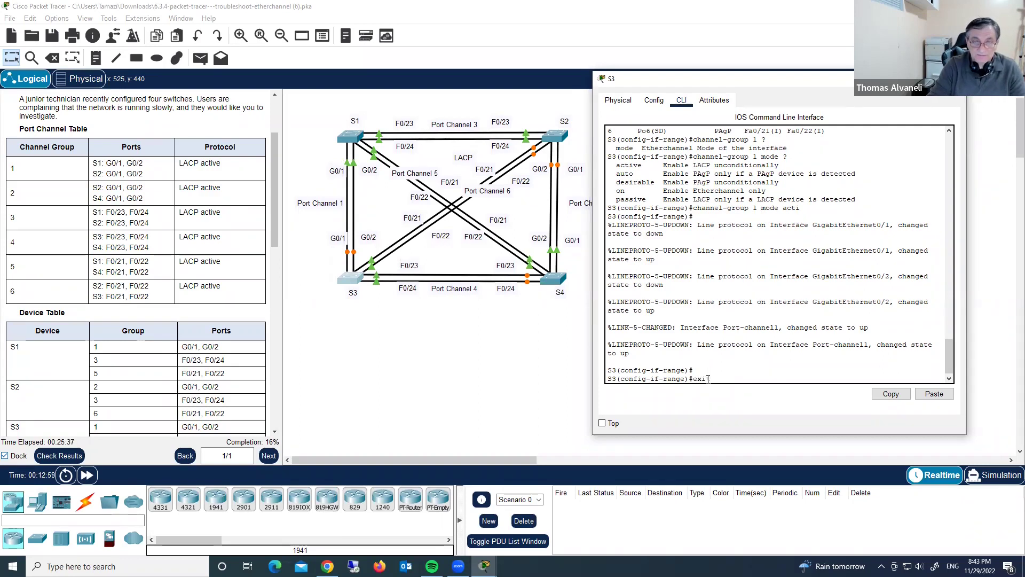
key("Return")
type("int range fa")
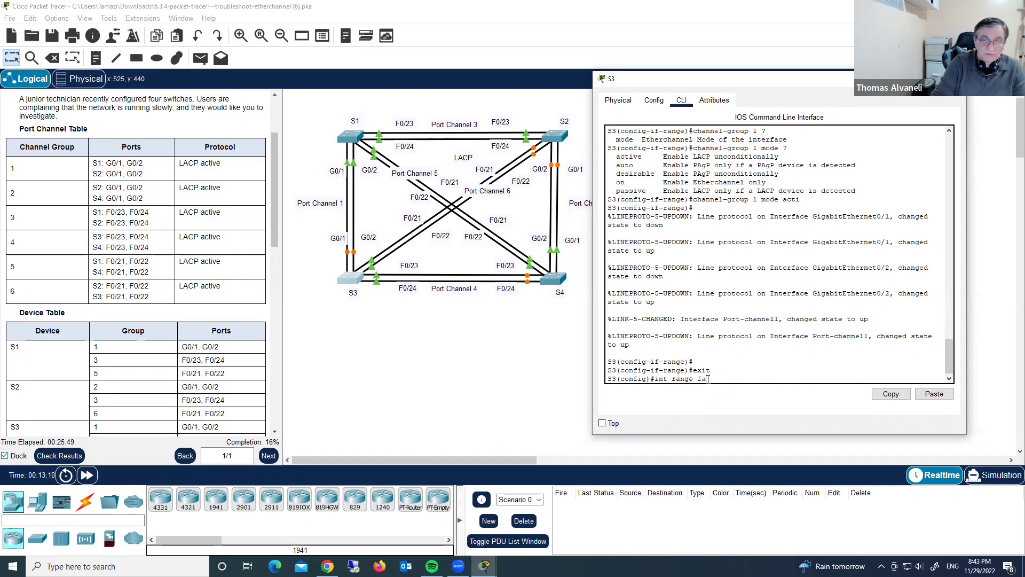
type("0/21")
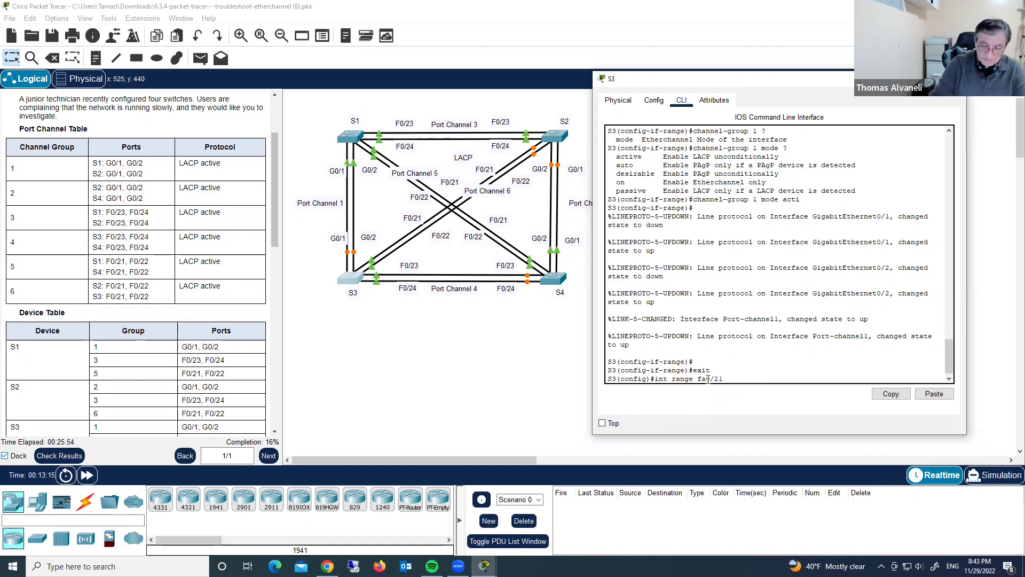
type(" - 22")
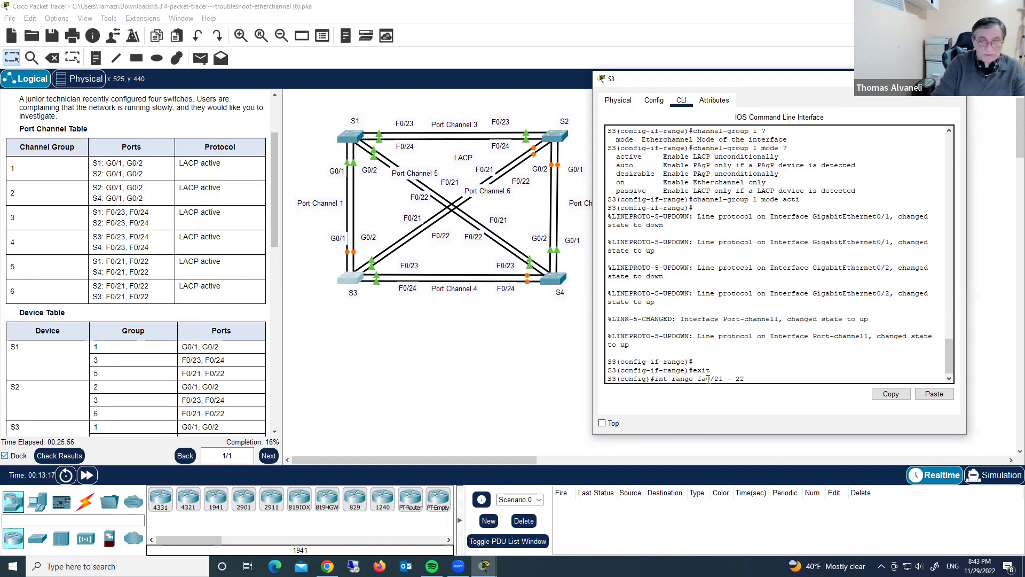
key("Return")
type("no channel-group 1")
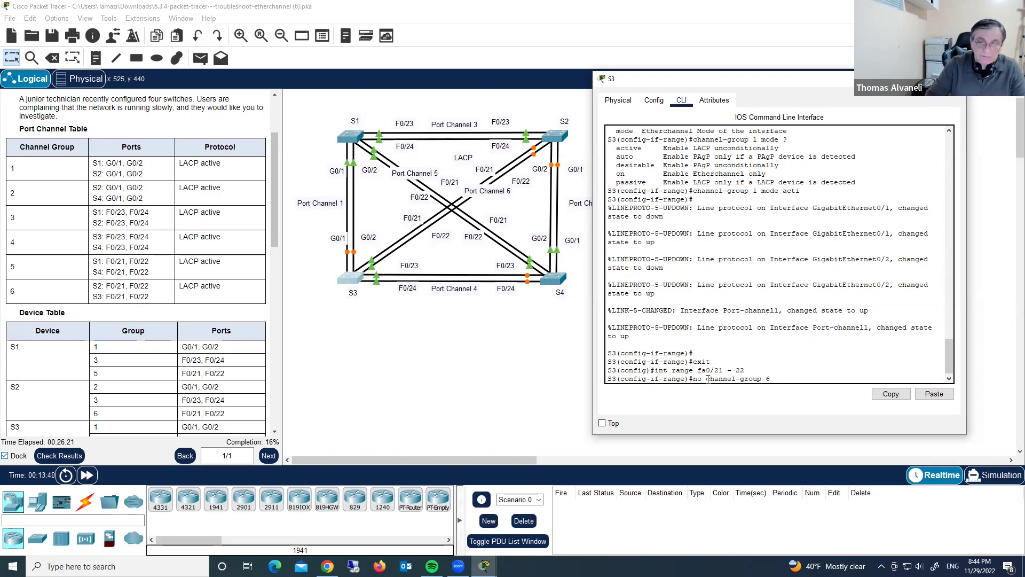
key("Return")
Step: Assign S3's ports fa0/21 - 22 to channel group 6 in active mode
key("Up")
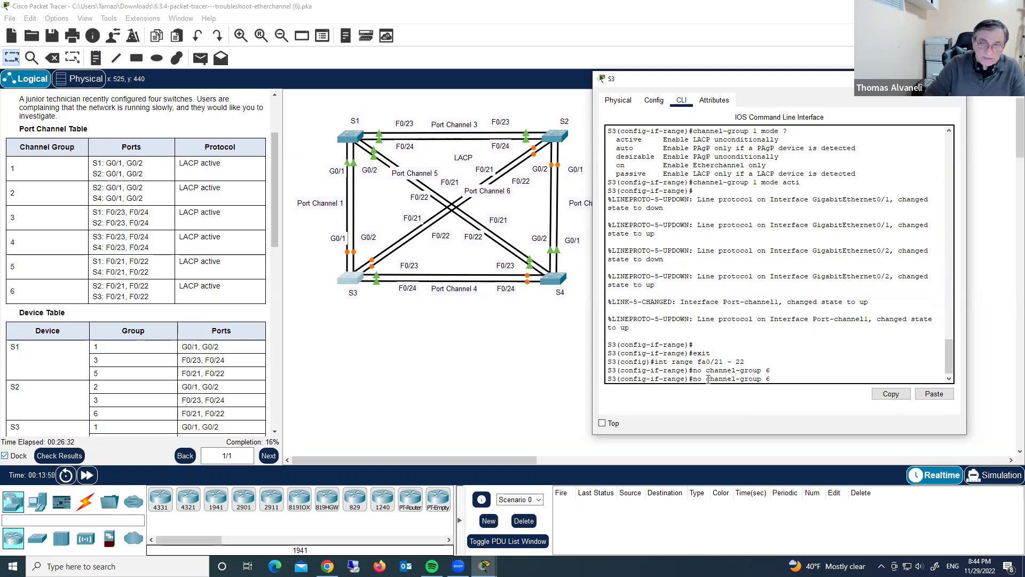
key("Home")
key("Delete")
key("Delete")
key("Delete")
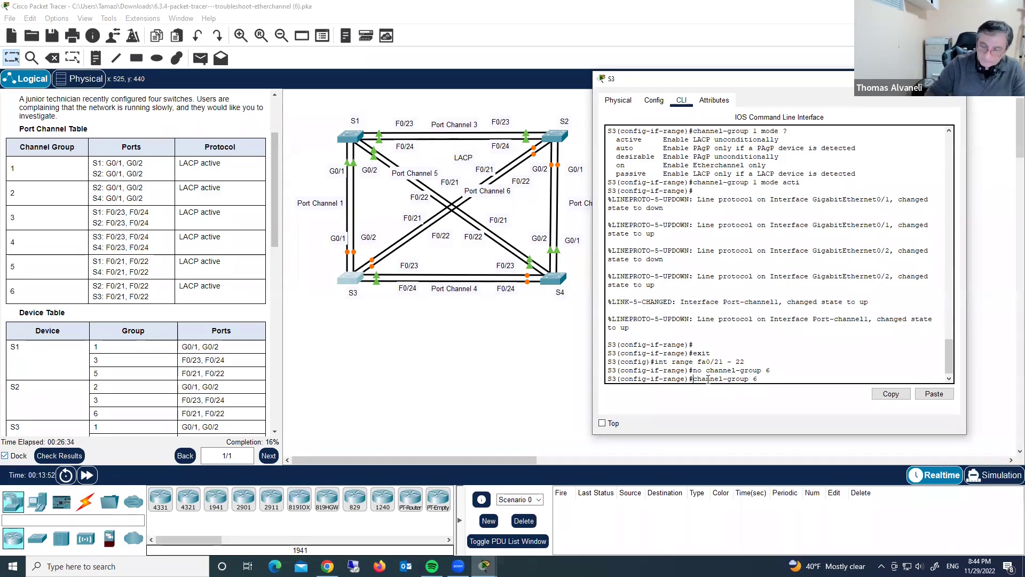
key("Right")
key("Right")
key("Right")
key("Right")
key("Right")
key("Right")
key("Right")
key("Right")
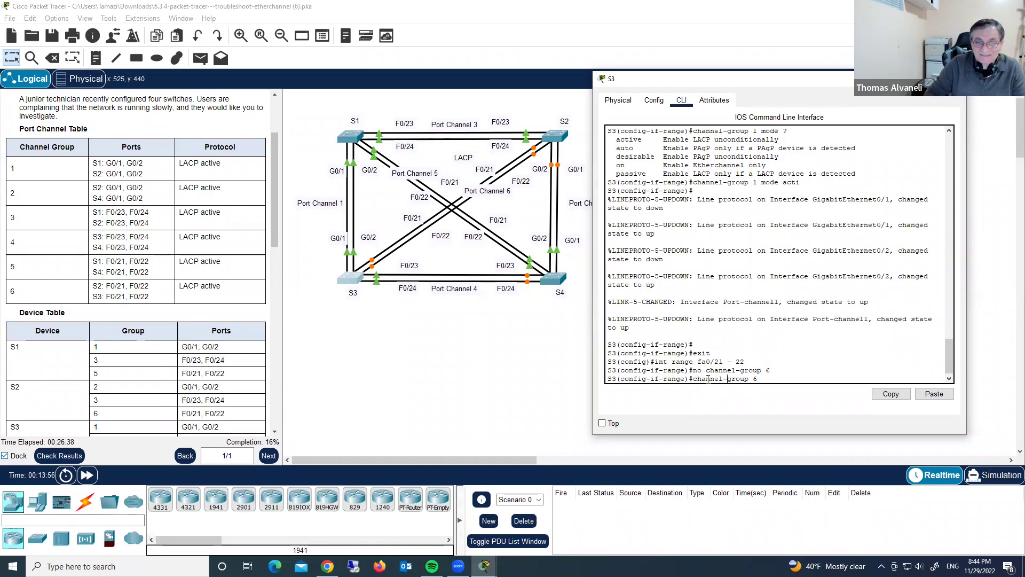
key("Right")
key("Right")
key("Right")
key("Right")
key("Right")
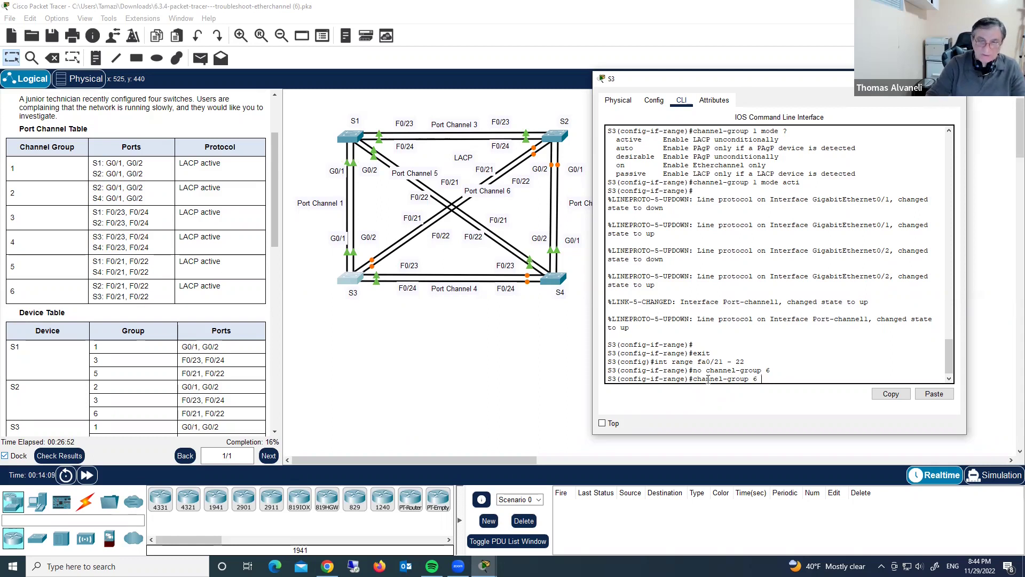
type("?")
type("mode")
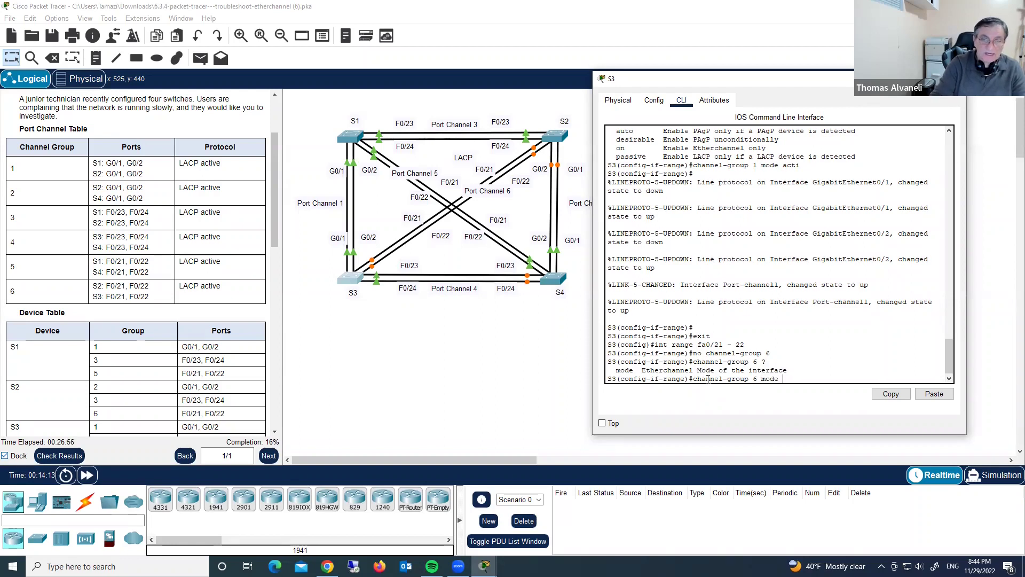
type(" ac")
key("Tab")
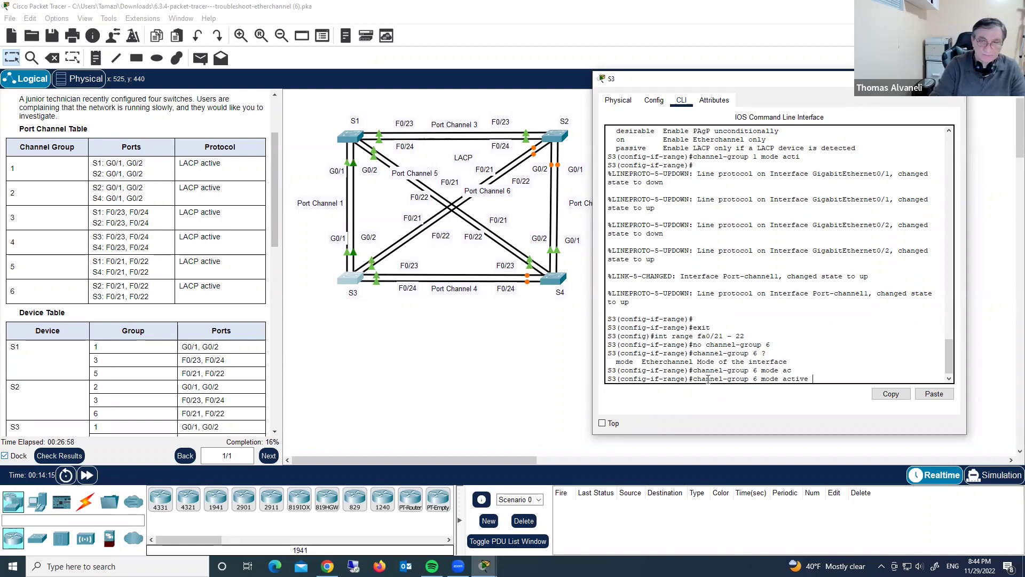
key("Return")
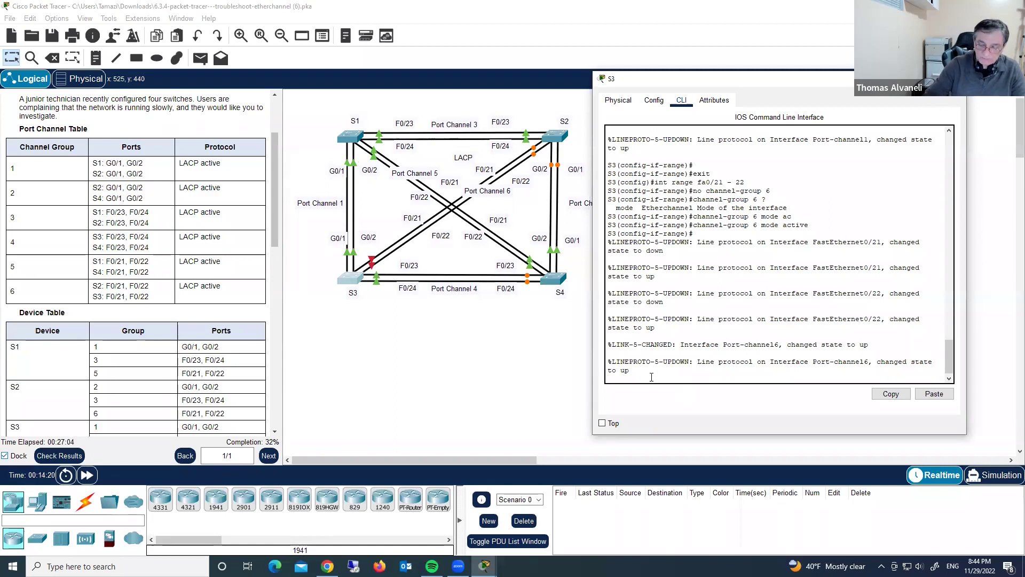
key("Return")
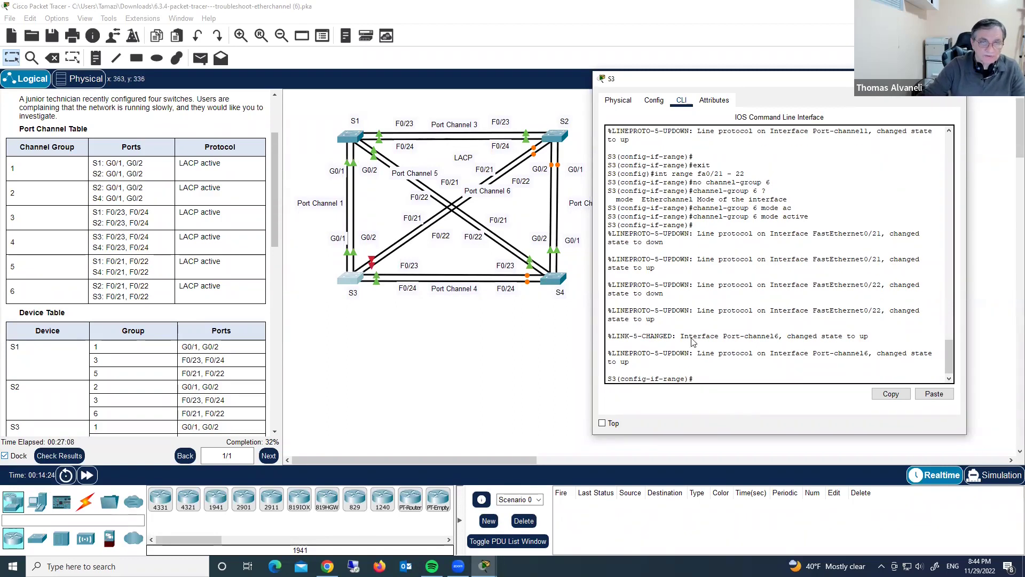
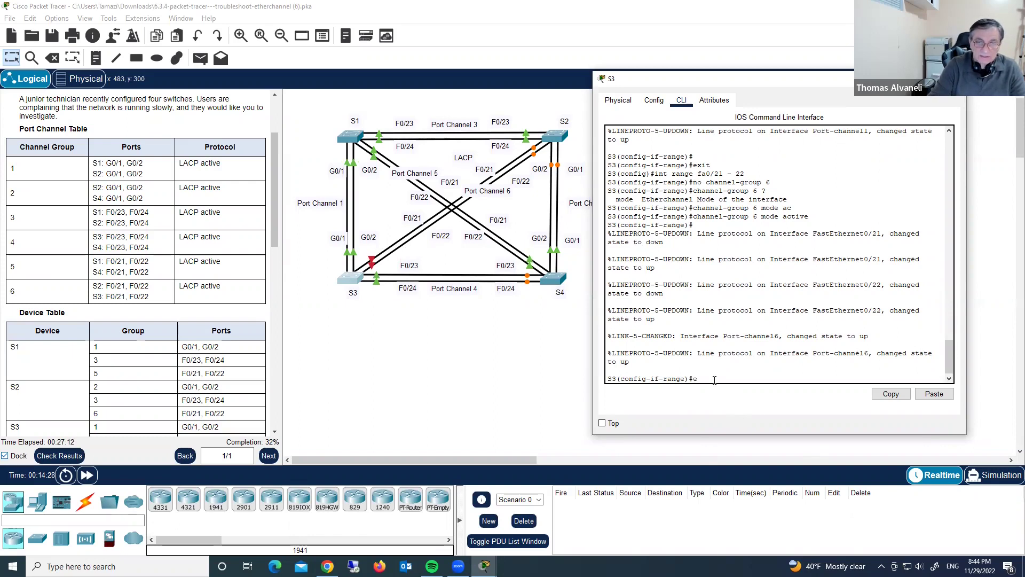
Step: Switch to the interface range fa0/23 - 24 on S3 and remove channel group 4 from it
key("Return")
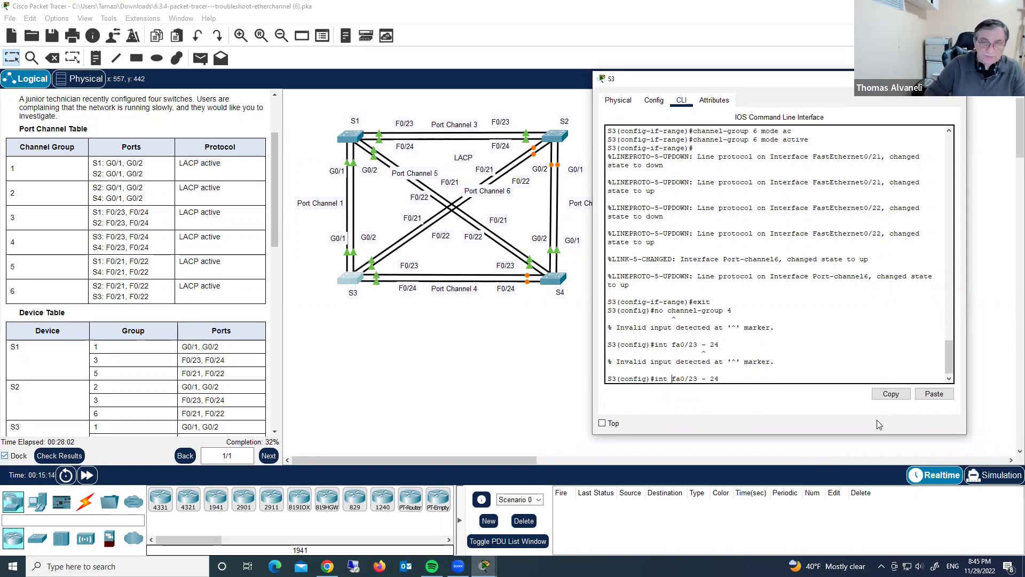
type("range")
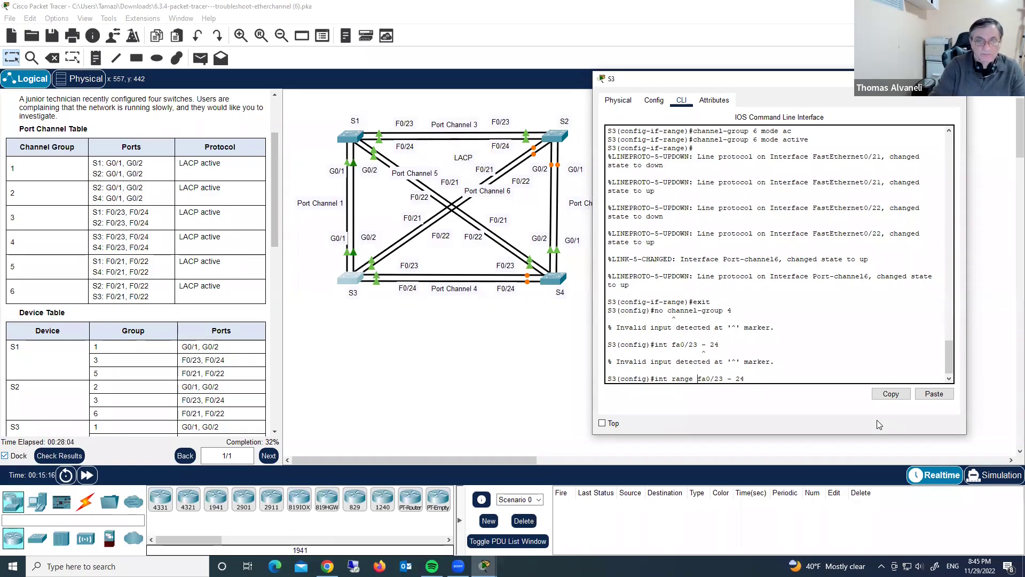
key("Return")
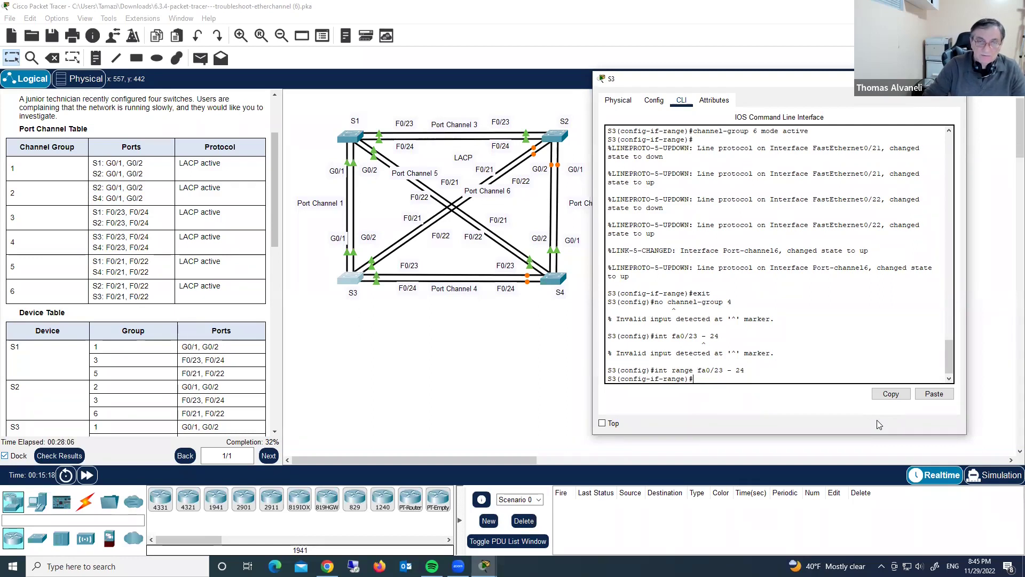
key("Up")
key("Up")
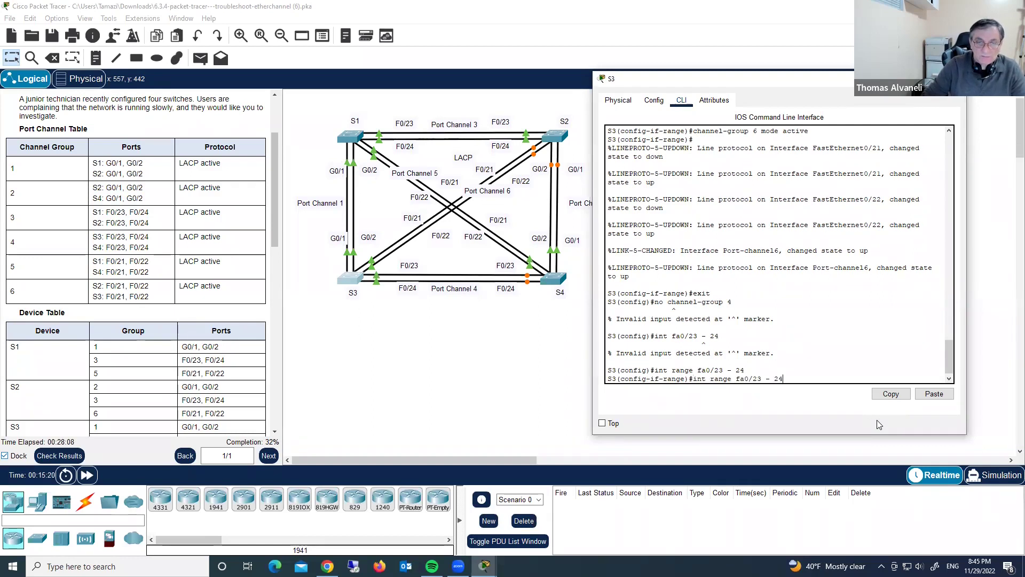
key("Up")
key("Return")
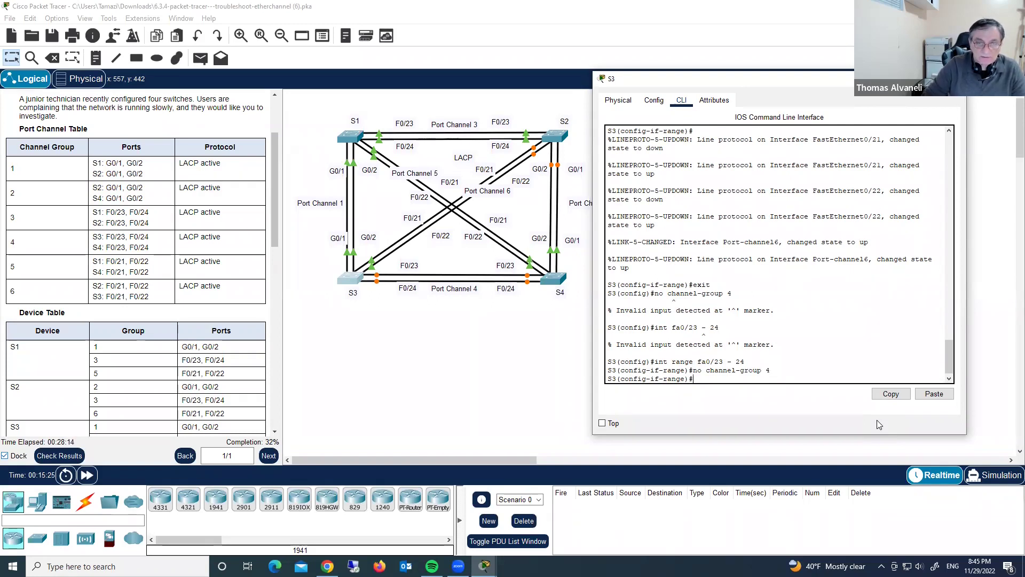
Step: Assign S3's ports fa0/23 - 24 to channel group 4 in active mode
key("Up")
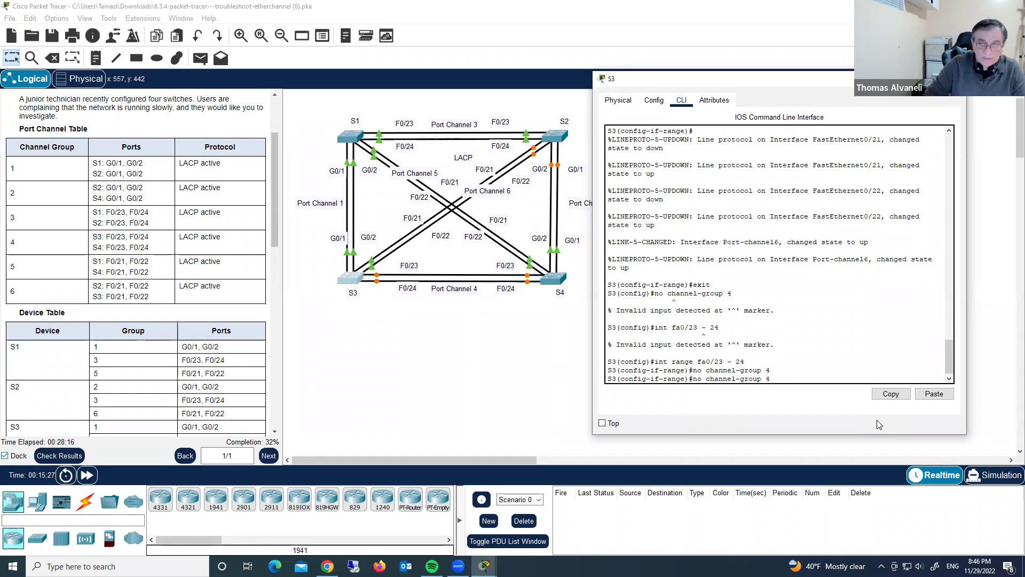
key("Left")
key("Left")
key("Left")
key("Left")
key("Left")
key("Left")
key("Left")
key("BackSpace")
key("BackSpace")
key("BackSpace")
key("Right")
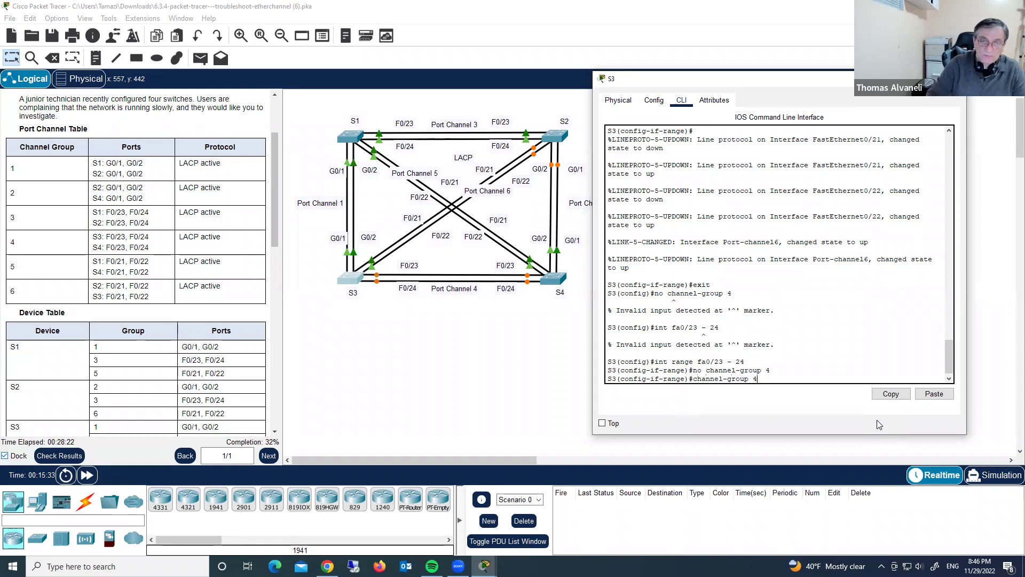
type("mode acti")
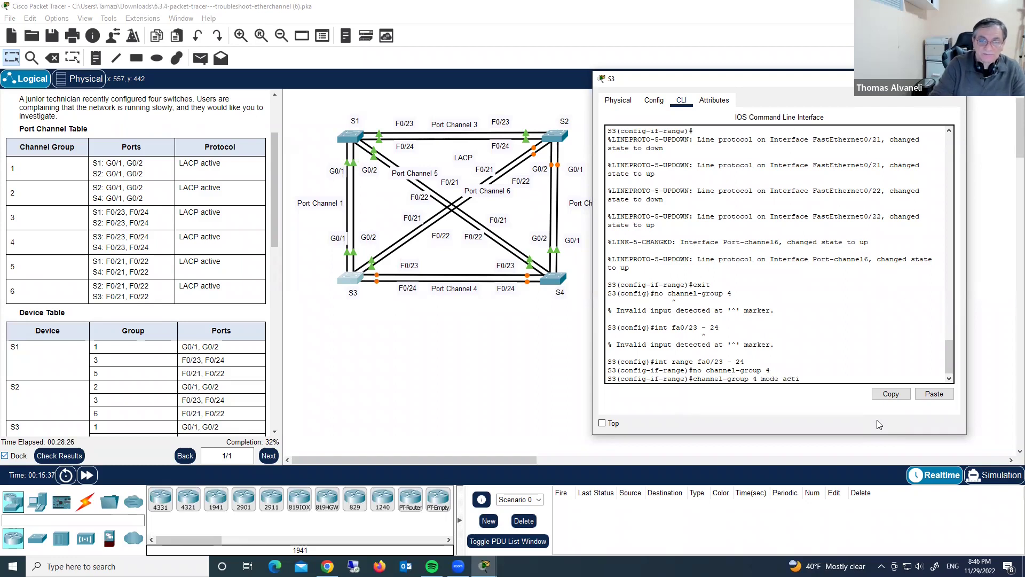
key("Return")
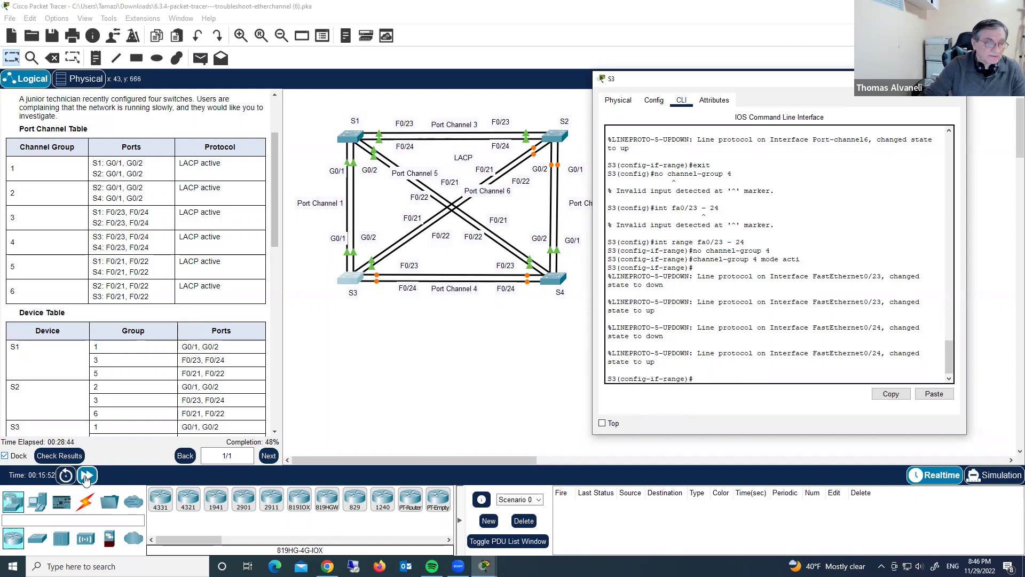
Step: Fast-forward the simulation time and bring up the command prompt of switch S4
left_click(86, 475)
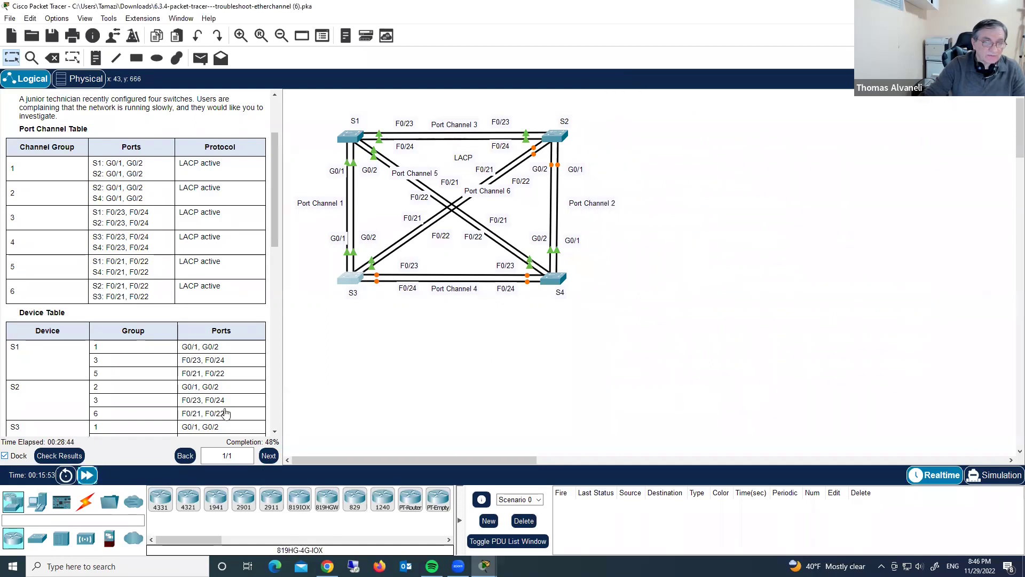
left_click(87, 475)
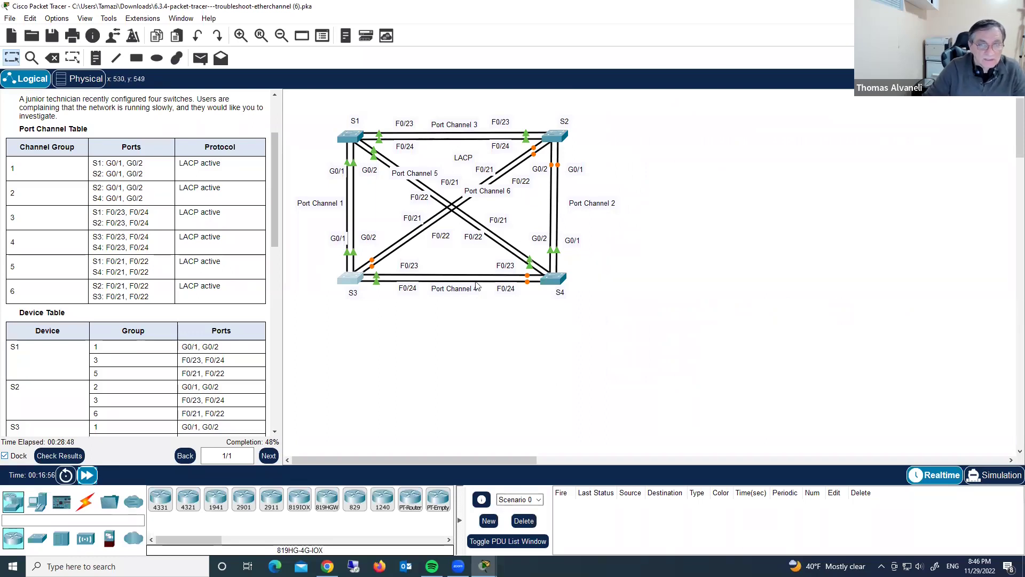
left_click(554, 280)
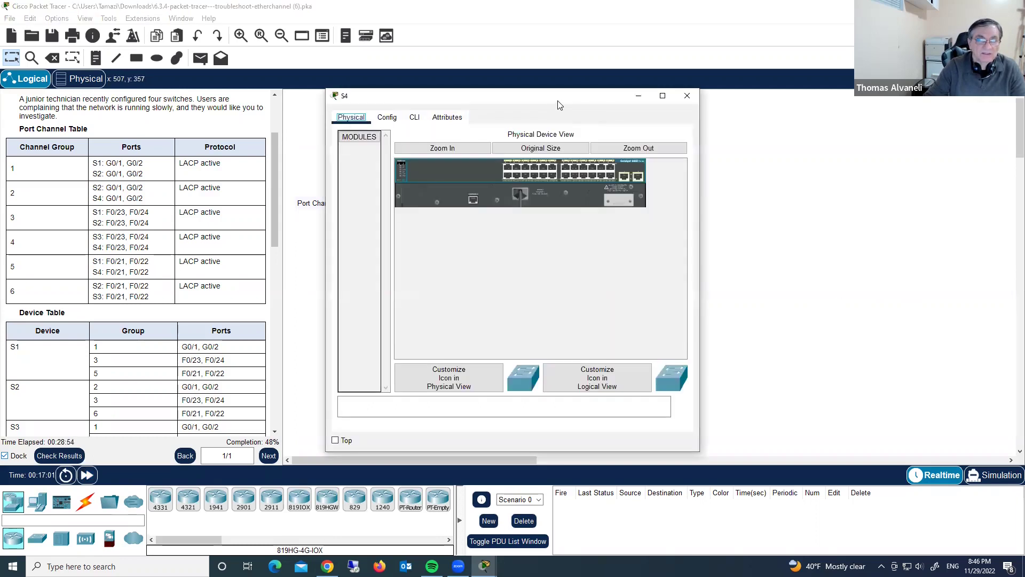
left_click_drag(559, 105, 846, 66)
left_click(700, 78)
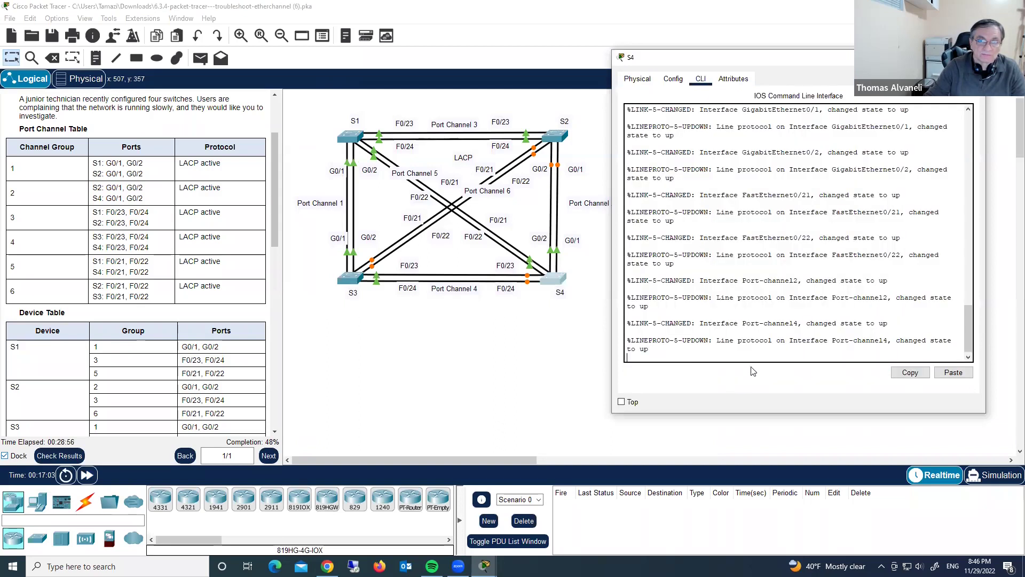
key("Return")
key("Return")
key("Return")
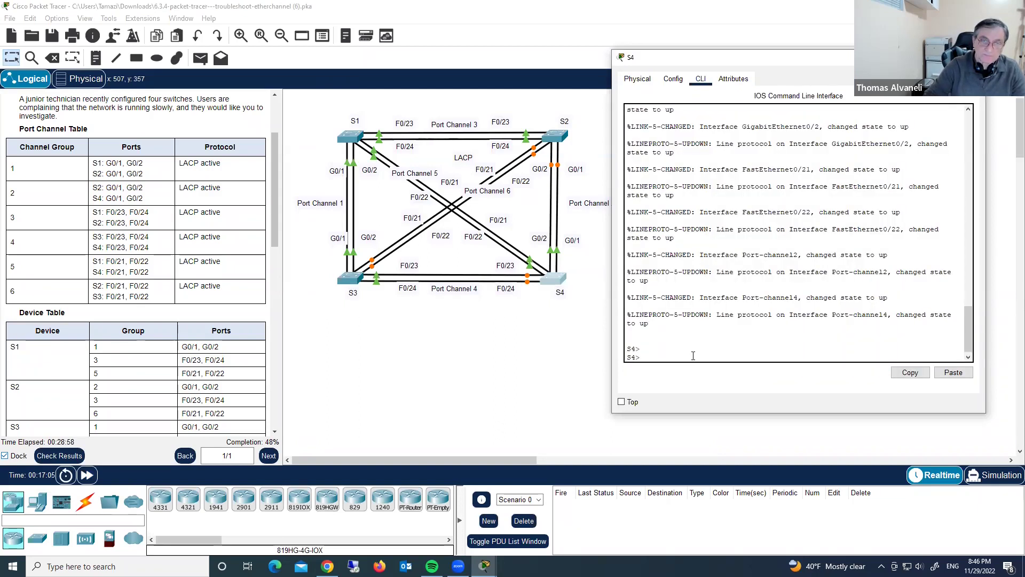
Step: Enter privileged mode on S4 and examine the channel-group assignments of its ports in the running configuration
type("en")
key("Return")
type("sho run")
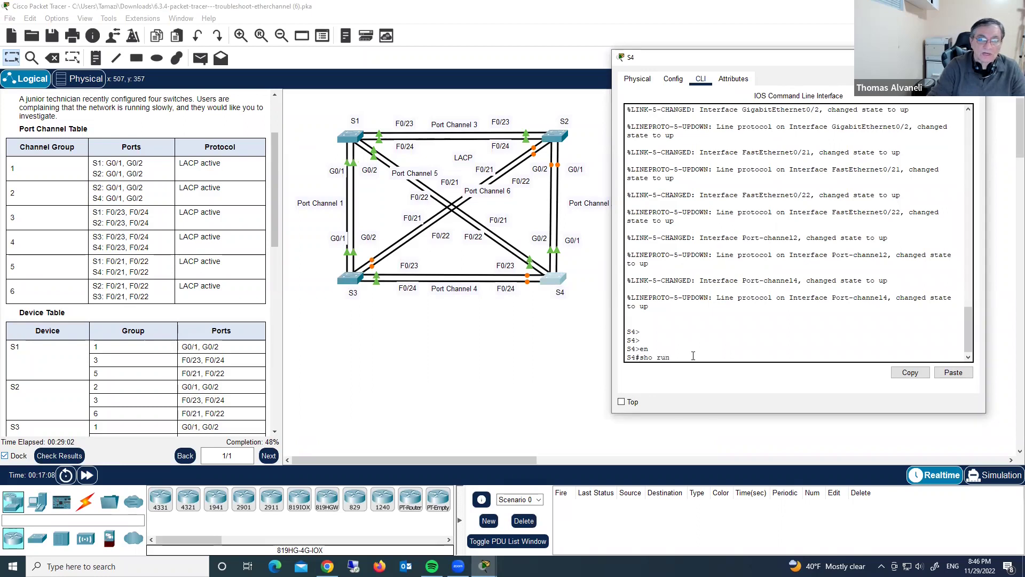
key("Return")
key("space")
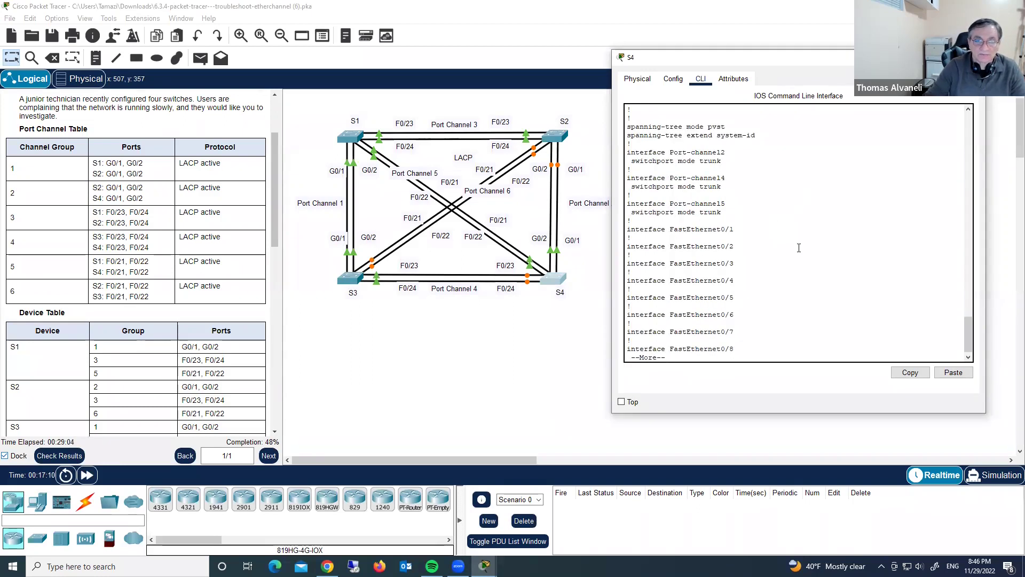
key("space")
key("space")
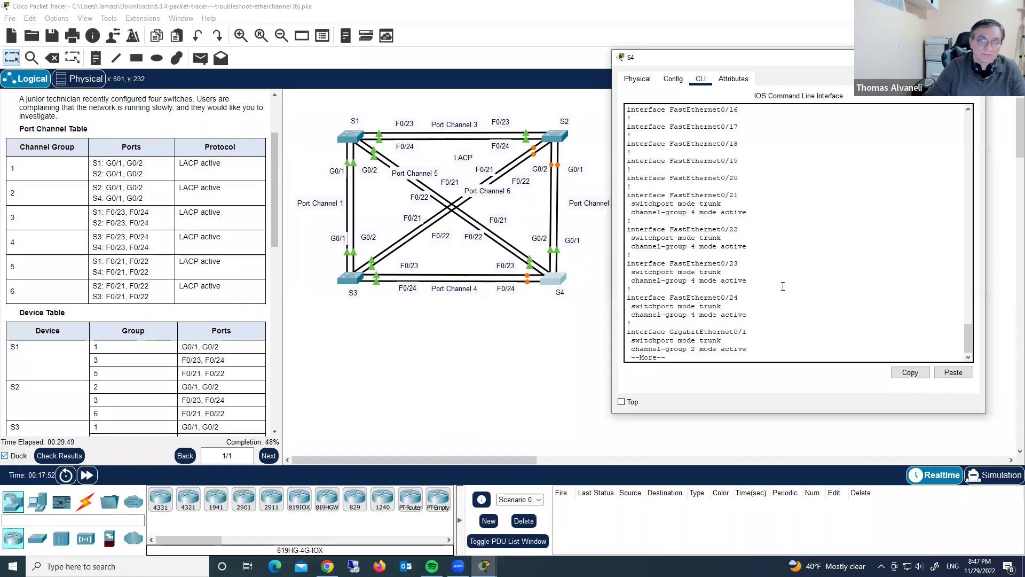
scroll(784, 325, "down", 1)
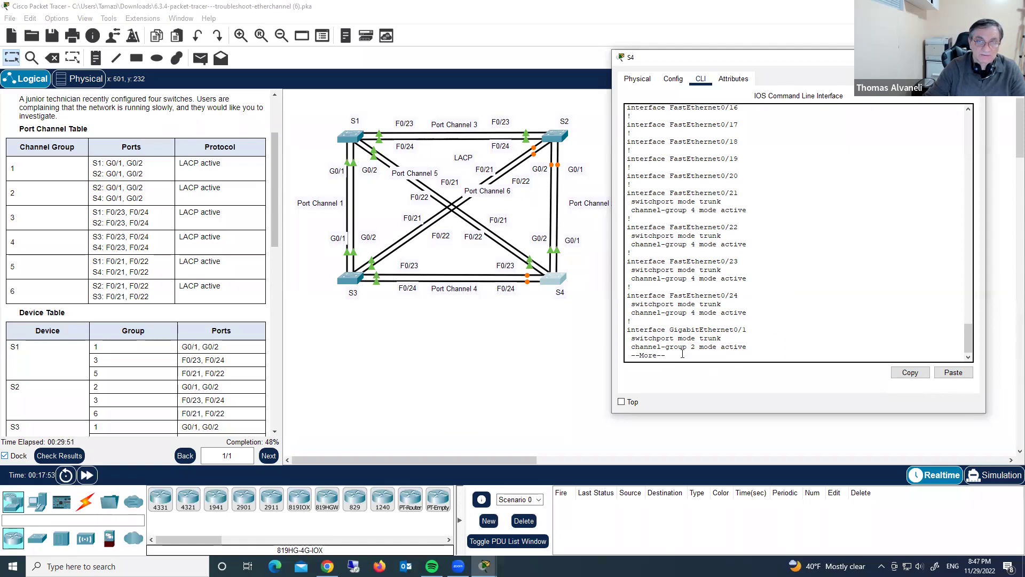
key("q")
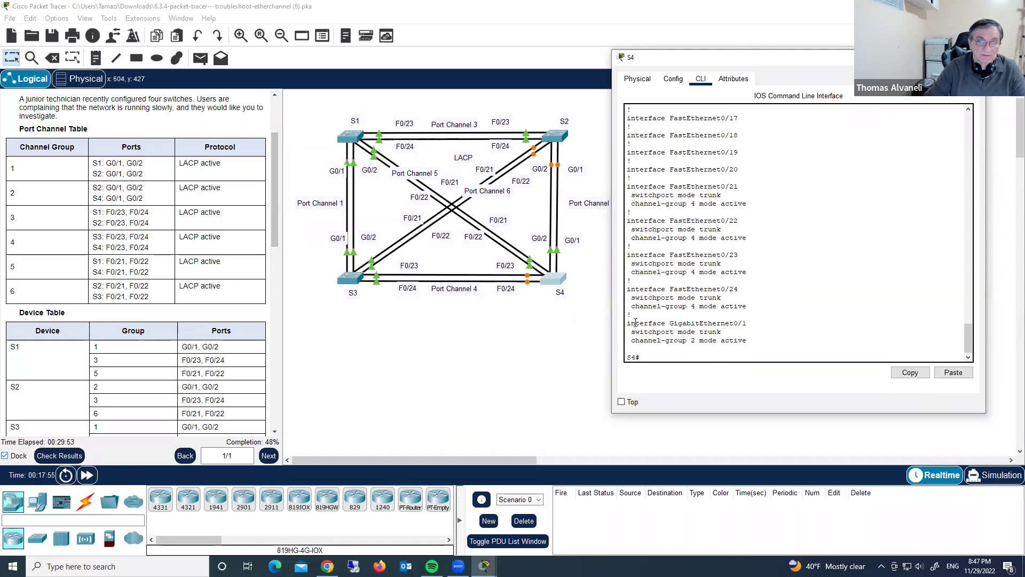
Step: Enter configuration mode for the interface range fa0/21 - 22 on S4 and remove channel group 4 from it
type("conf t")
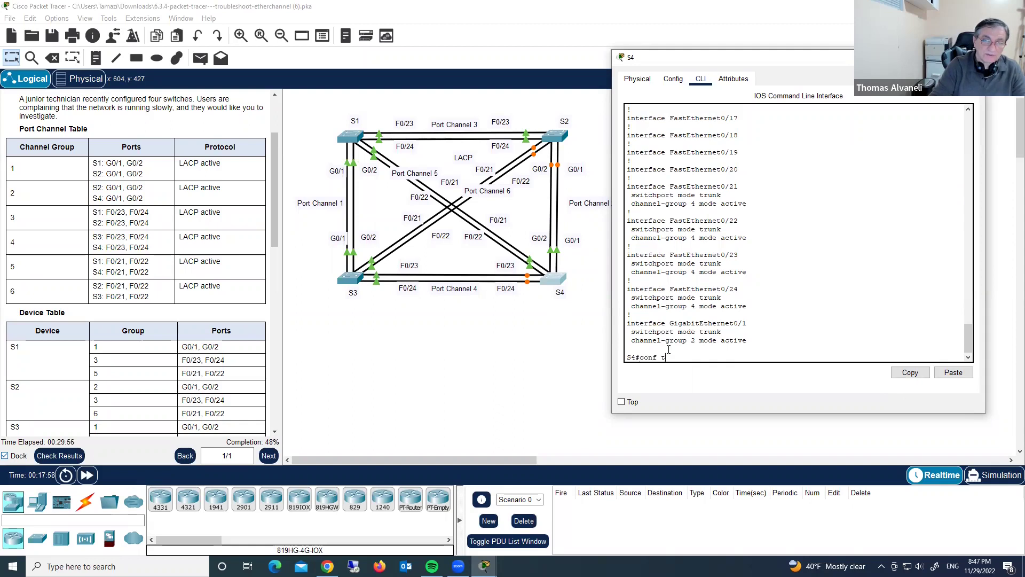
key("Return")
type("int range")
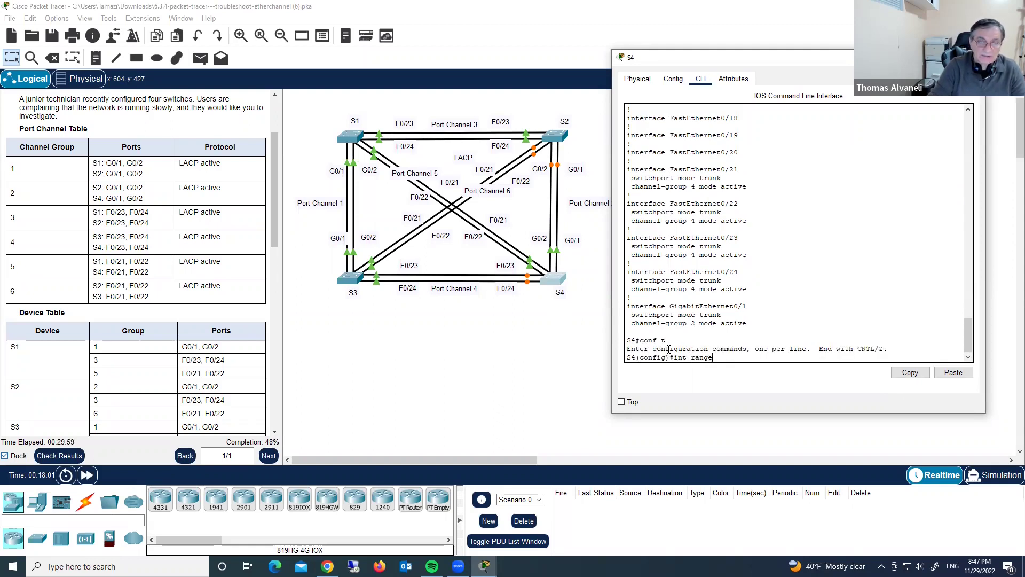
type(" fa0/21")
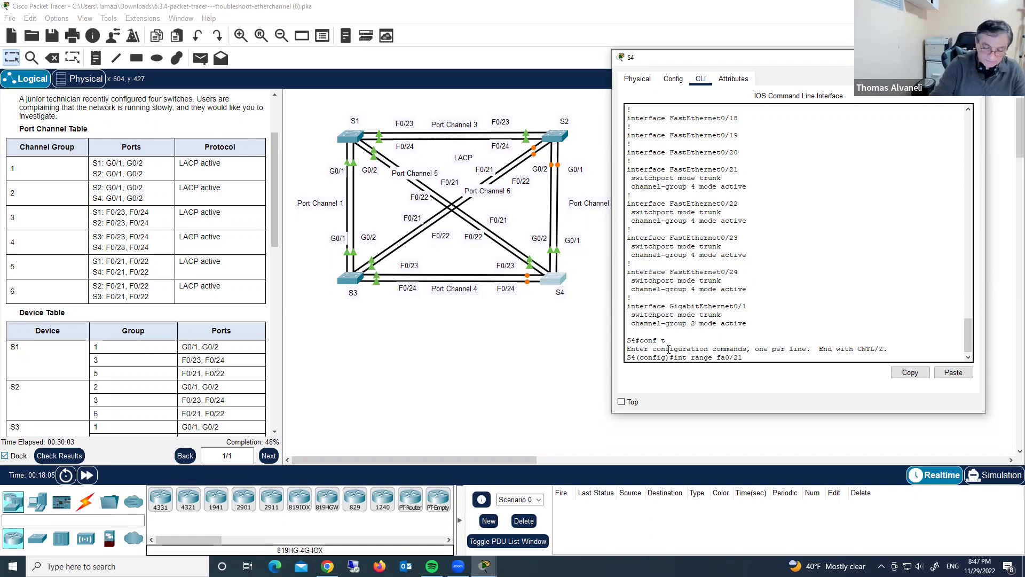
type(" - 22")
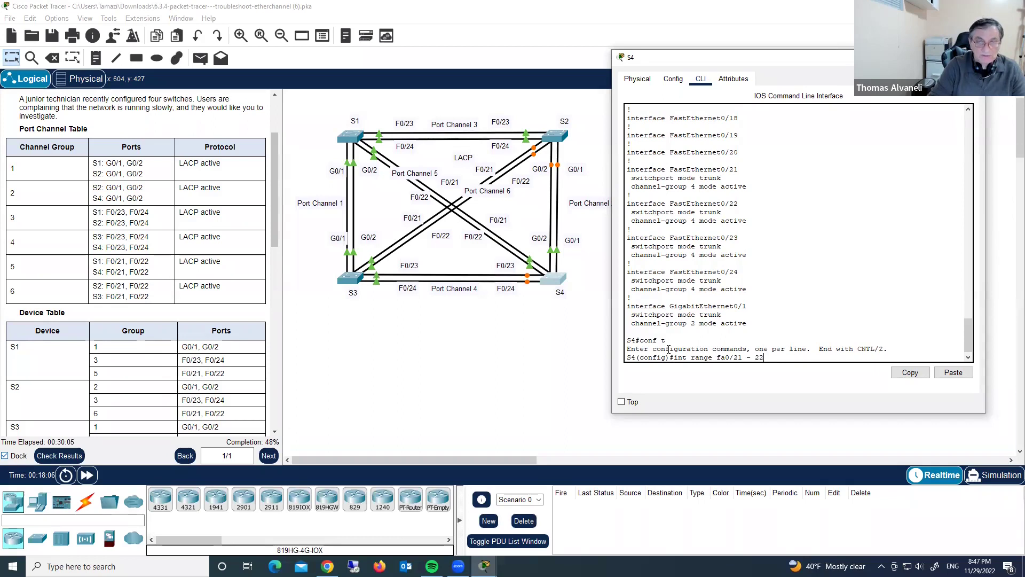
key("Return")
type("no channel")
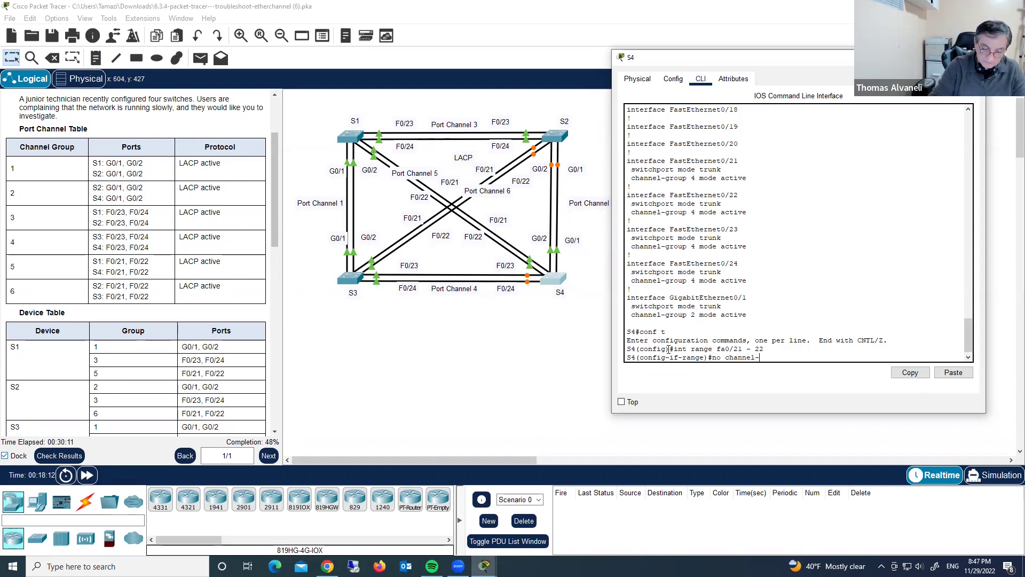
type("-g")
key("Tab")
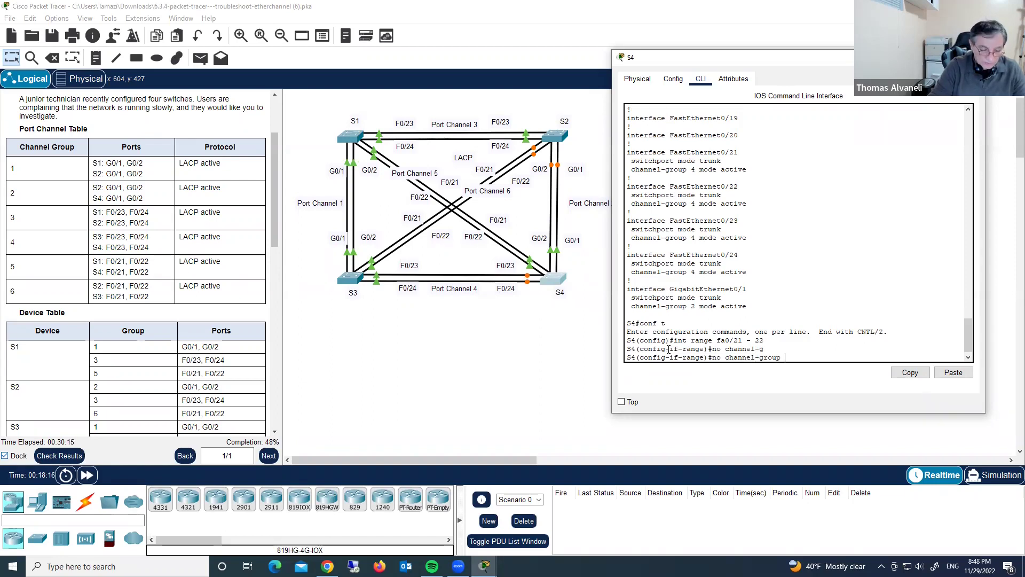
type("4")
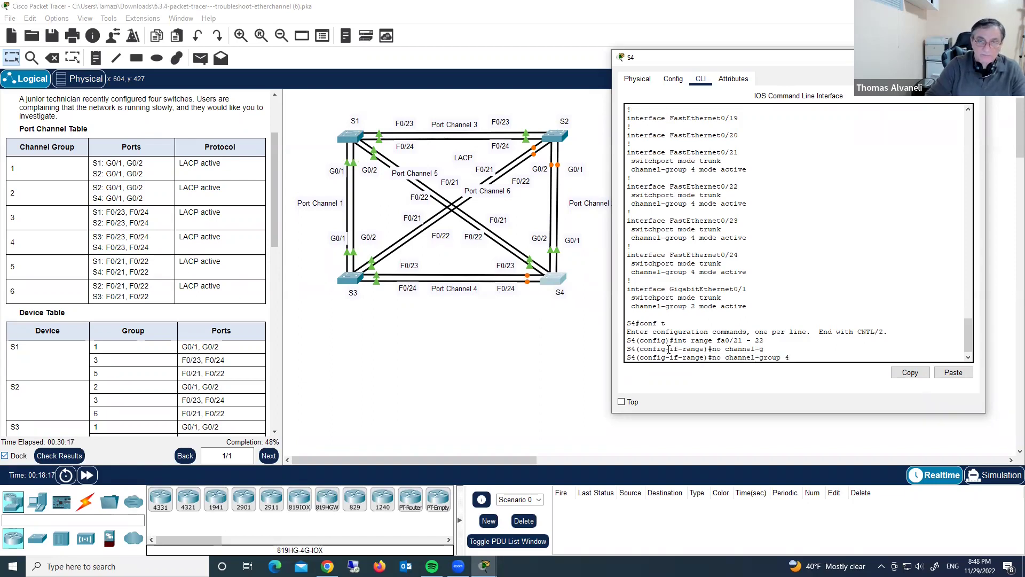
key("Return")
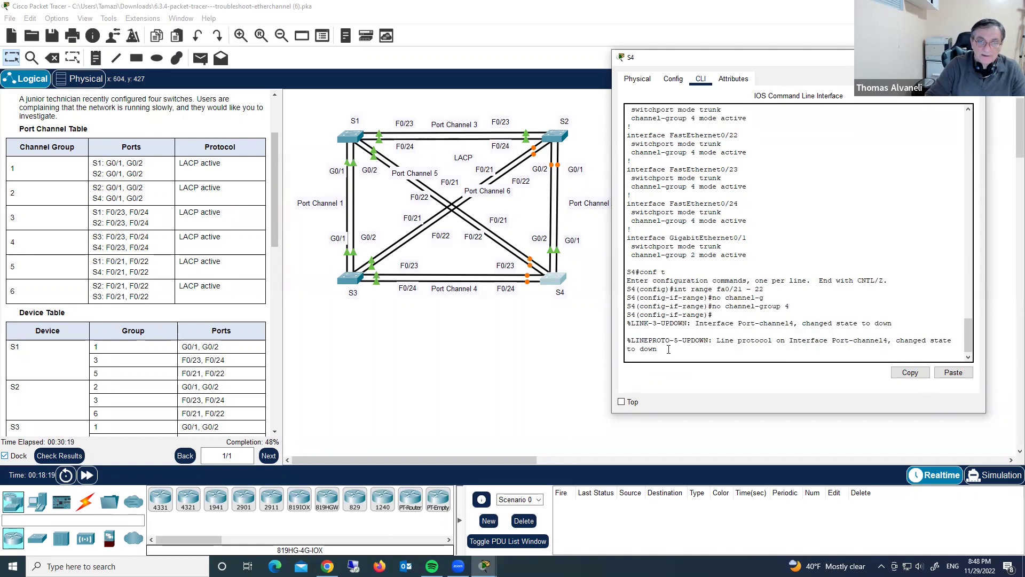
Step: Assign S4's ports fa0/21 - 22 to channel group 5 in active mode
key("Up")
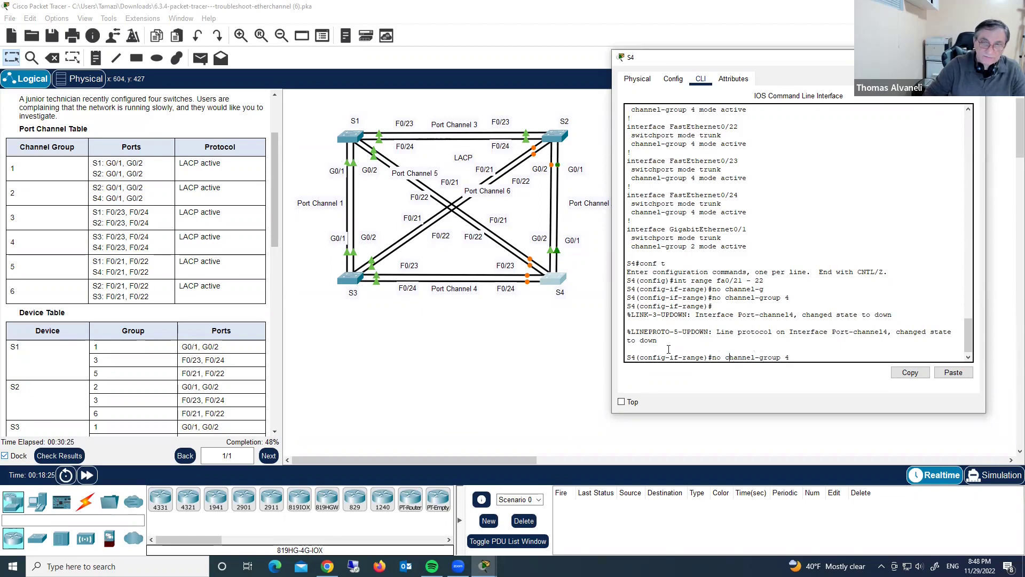
key("BackSpace")
key("BackSpace")
key("BackSpace")
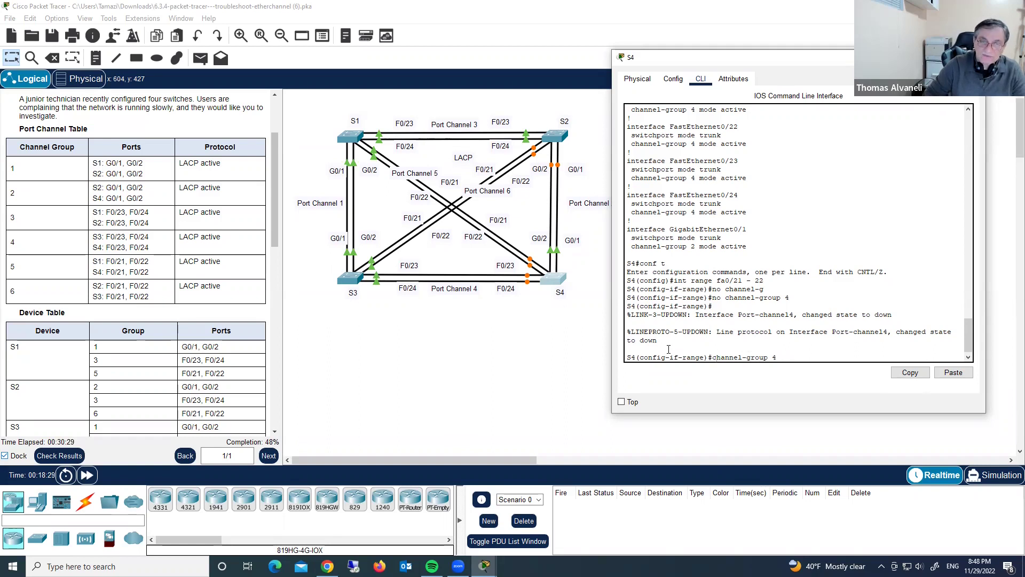
key("Right")
key("Right")
key("BackSpace")
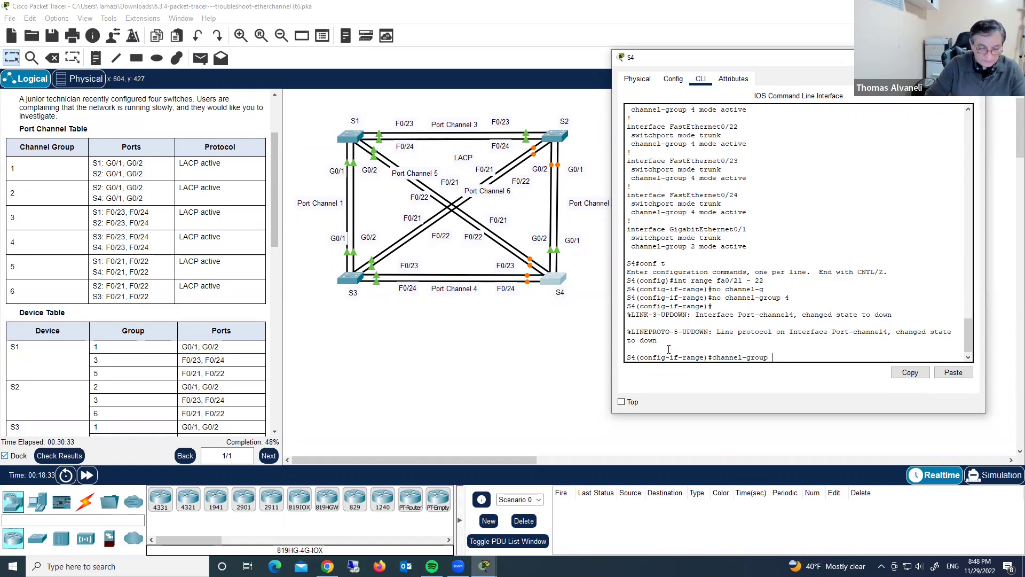
type("5")
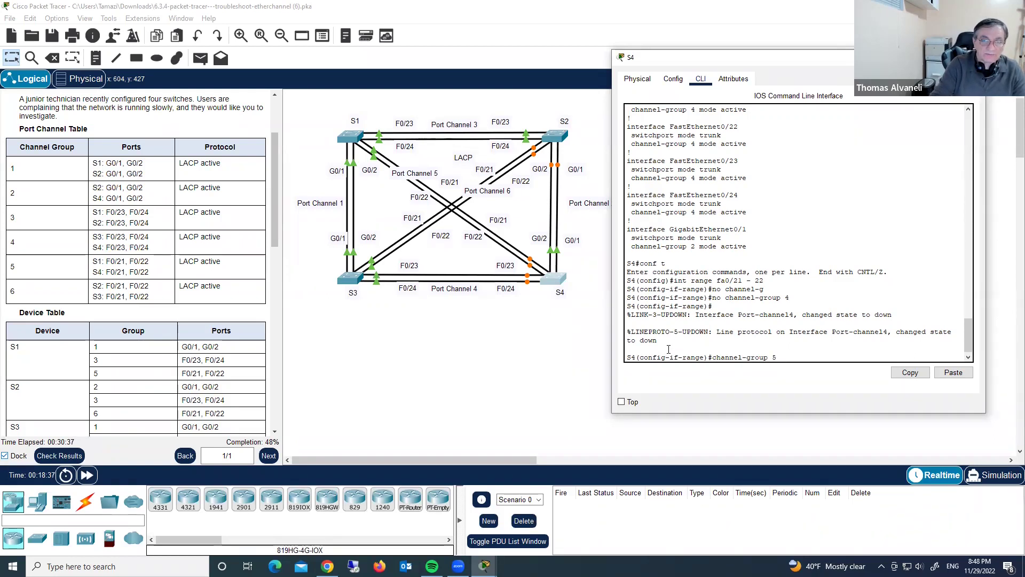
type(" mode")
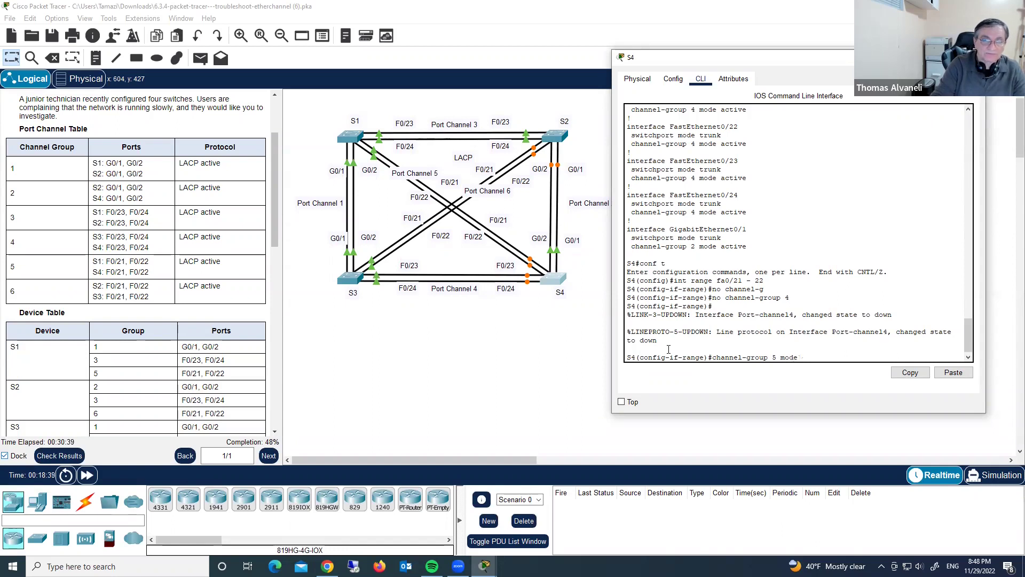
type(" ac")
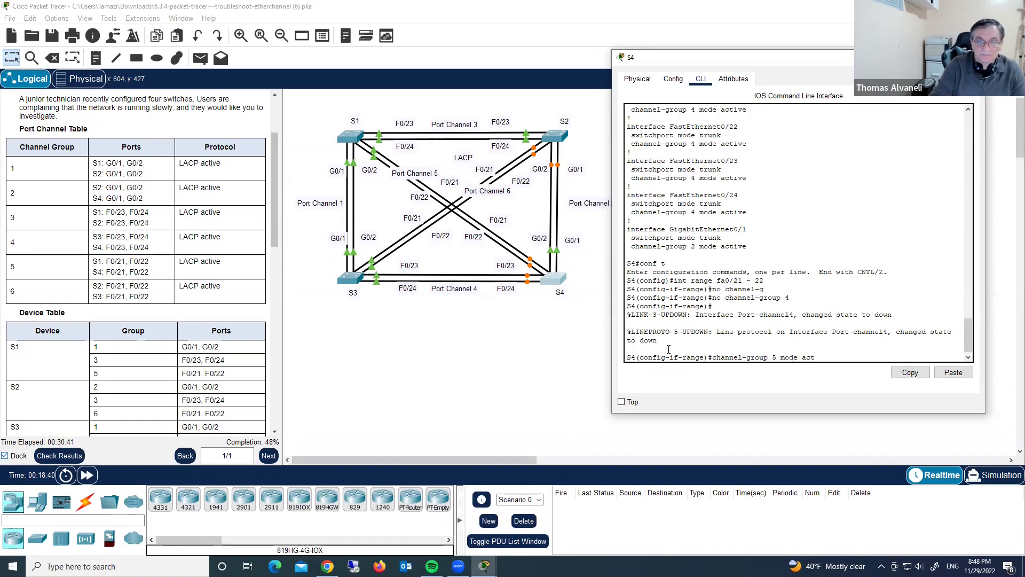
type("t")
key("Return")
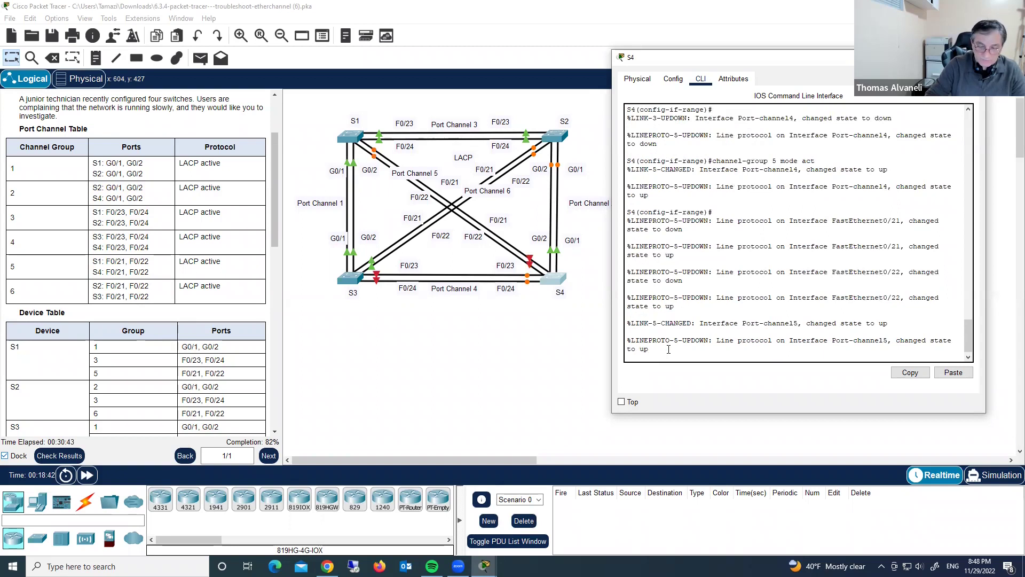
key("Return")
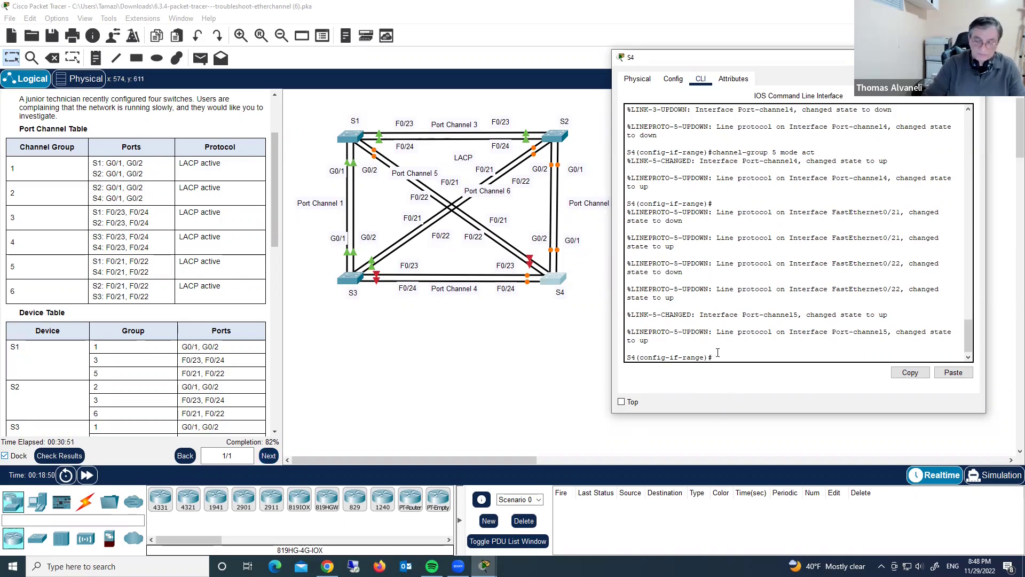
key("Return")
key("BackSpace")
key("BackSpace")
key("BackSpace")
key("BackSpace")
key("BackSpace")
key("BackSpace")
key("BackSpace")
key("BackSpace")
key("BackSpace")
key("BackSpace")
key("BackSpace")
key("BackSpace")
key("BackSpace")
key("BackSpace")
key("BackSpace")
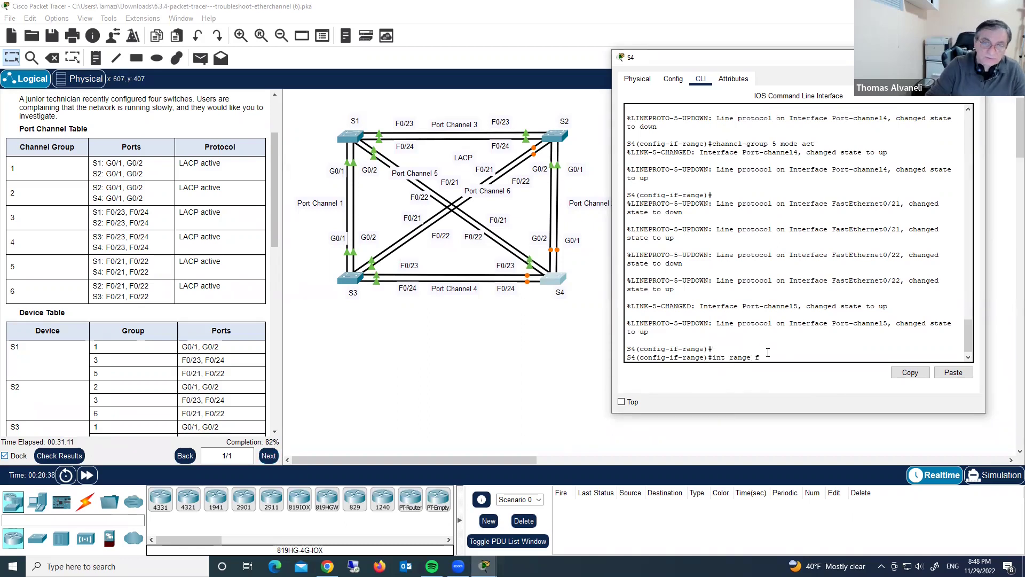
Step: Display S4's running configuration from configuration mode and check the trunk settings of its port-channel interfaces
type("do show run")
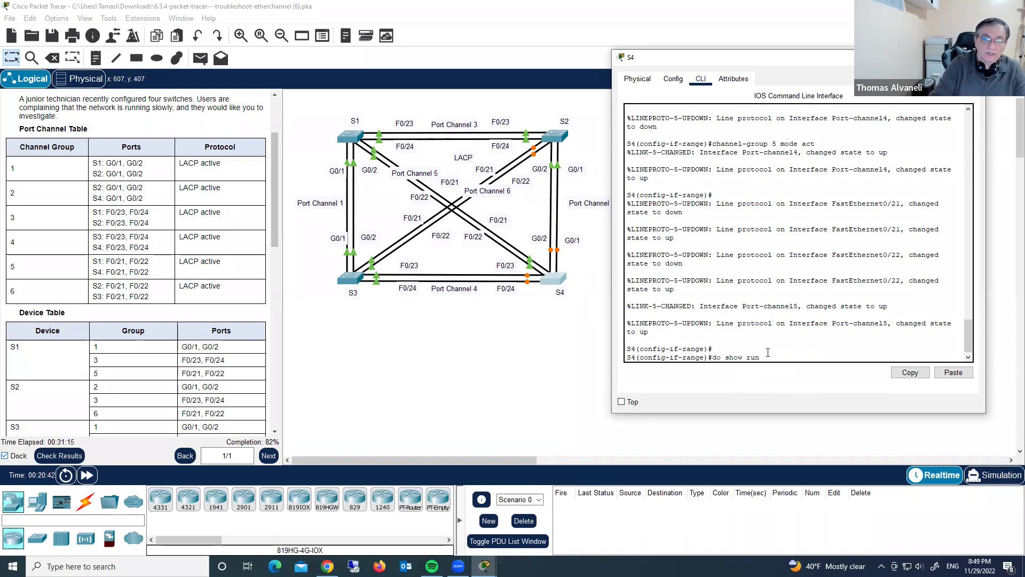
key("Return")
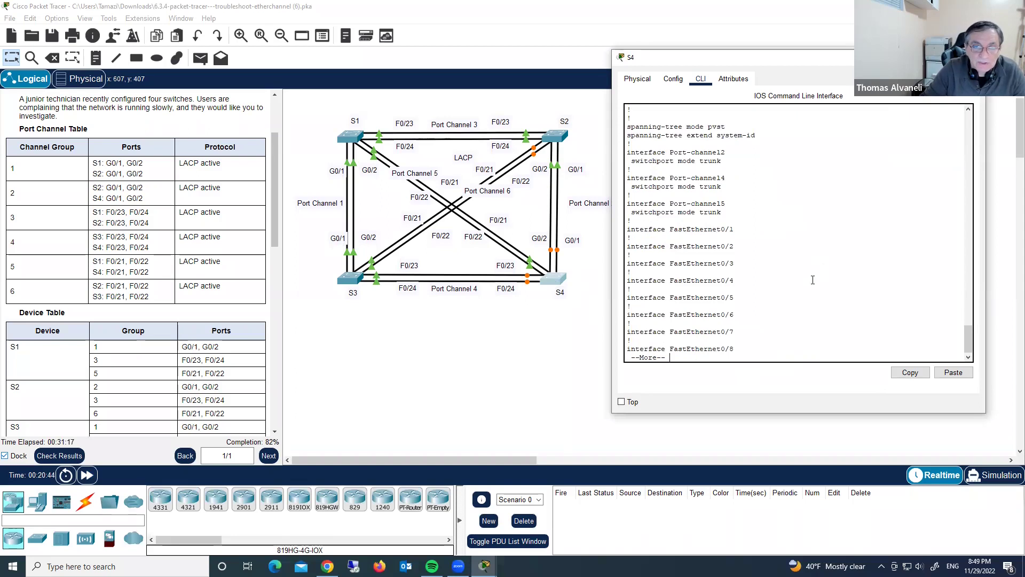
scroll(811, 281, "up", 1)
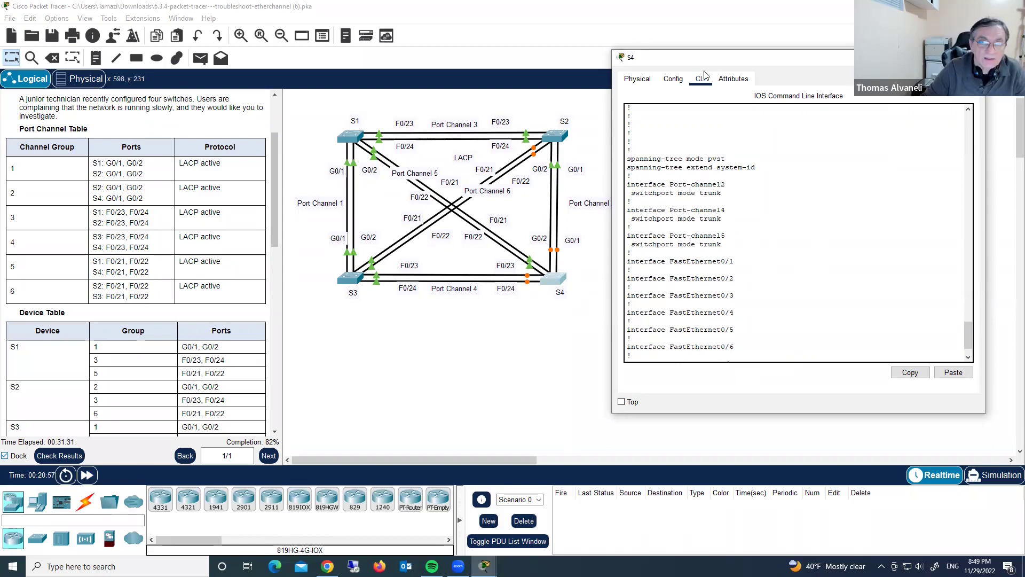
left_click_drag(721, 63, 751, 60)
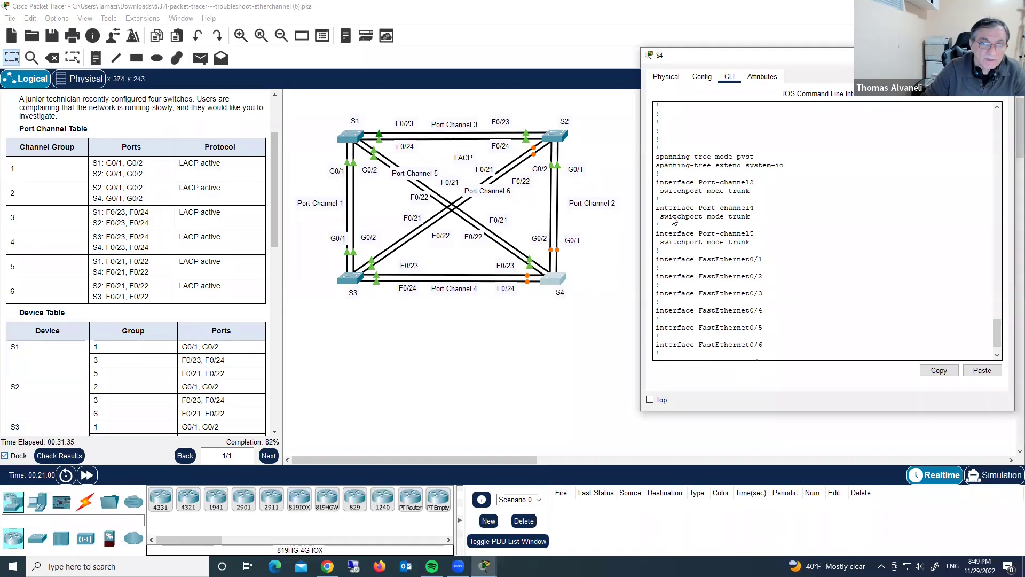
Step: Page through the rest of S4's running configuration, check its physical ports' trunk modes and channel groups, and close S4
left_click(787, 226)
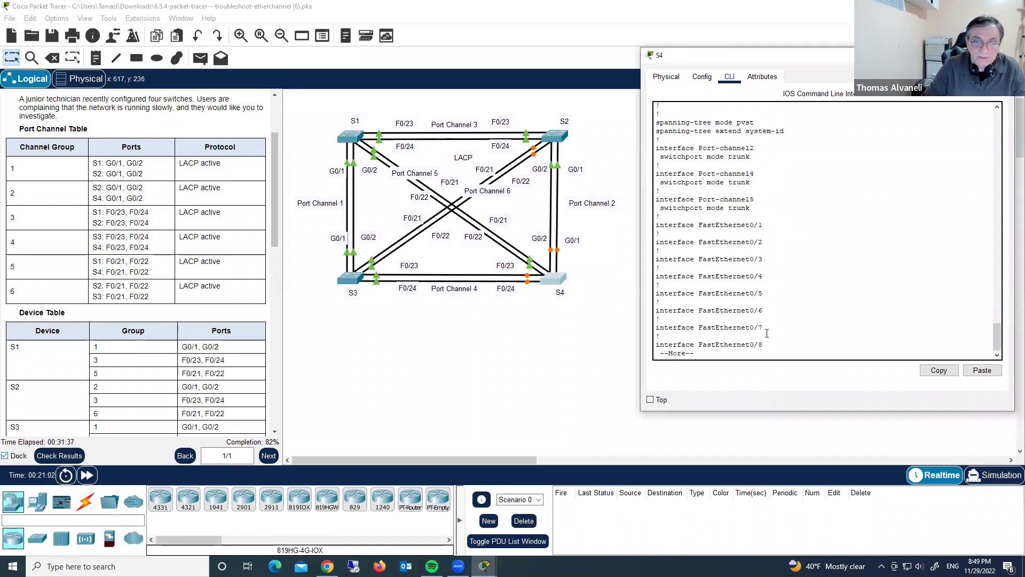
key("space")
key("space")
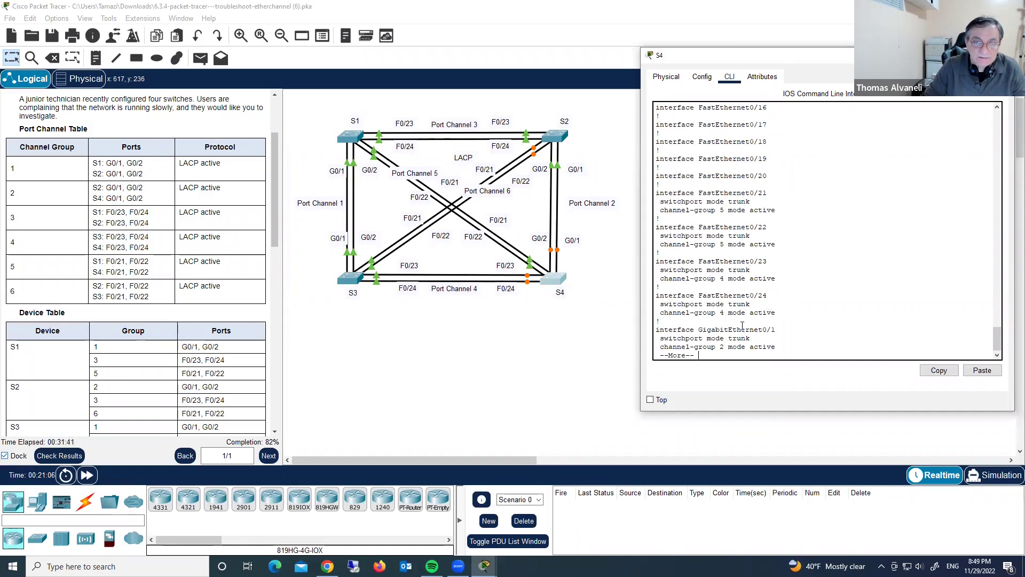
key("space")
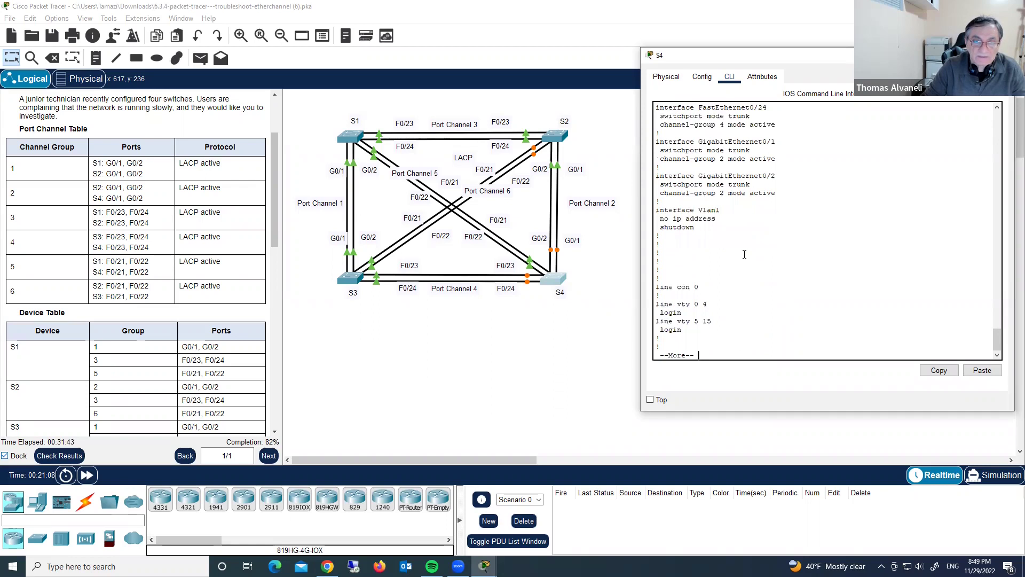
scroll(746, 252, "up", 3)
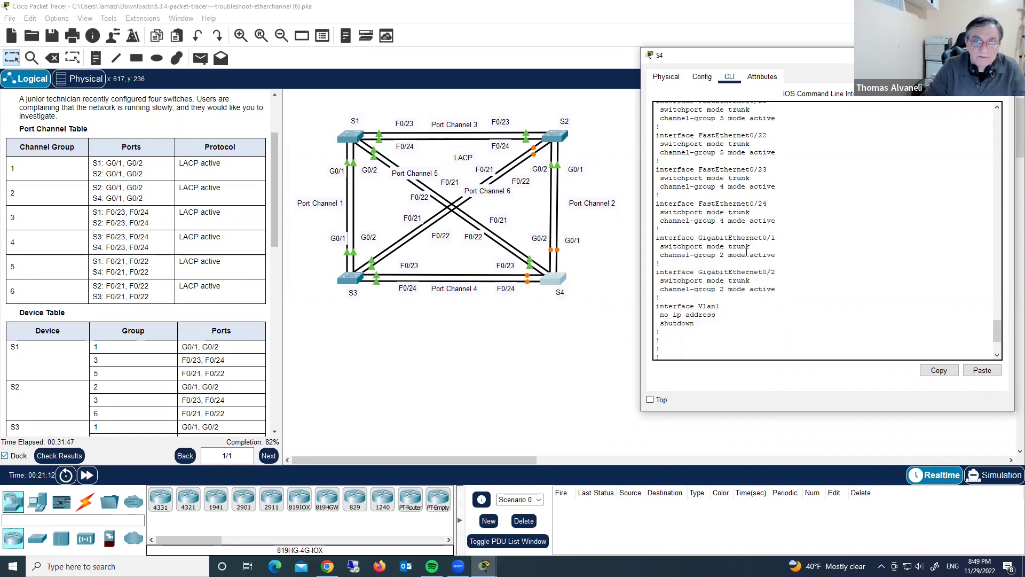
scroll(746, 252, "up", 5)
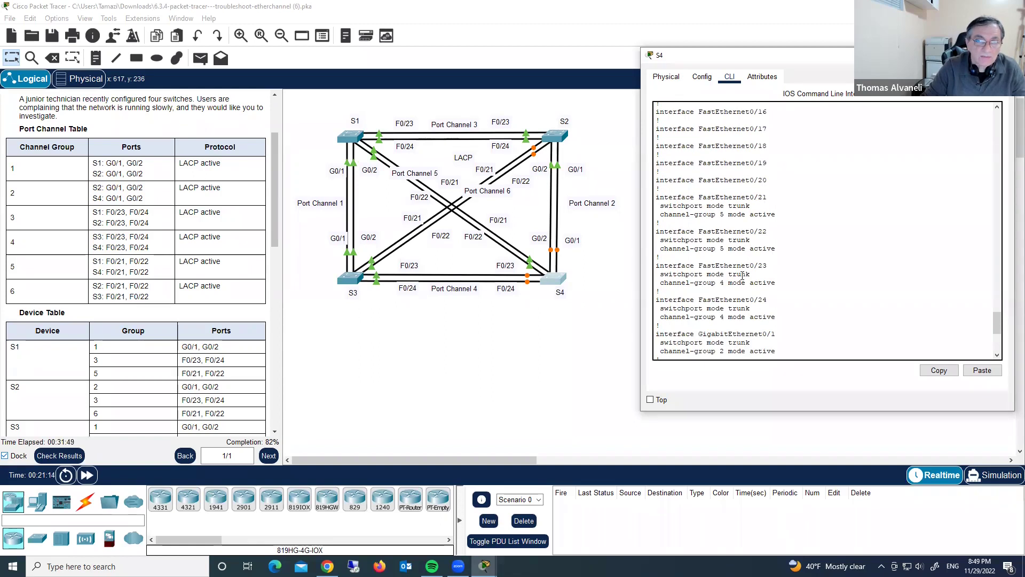
scroll(746, 298, "down", 8)
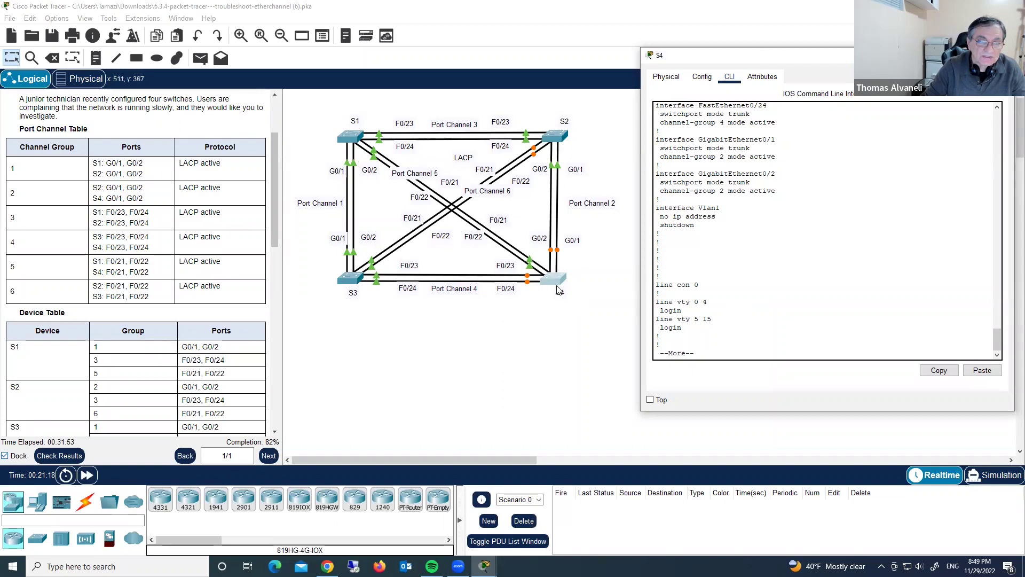
left_click(1004, 55)
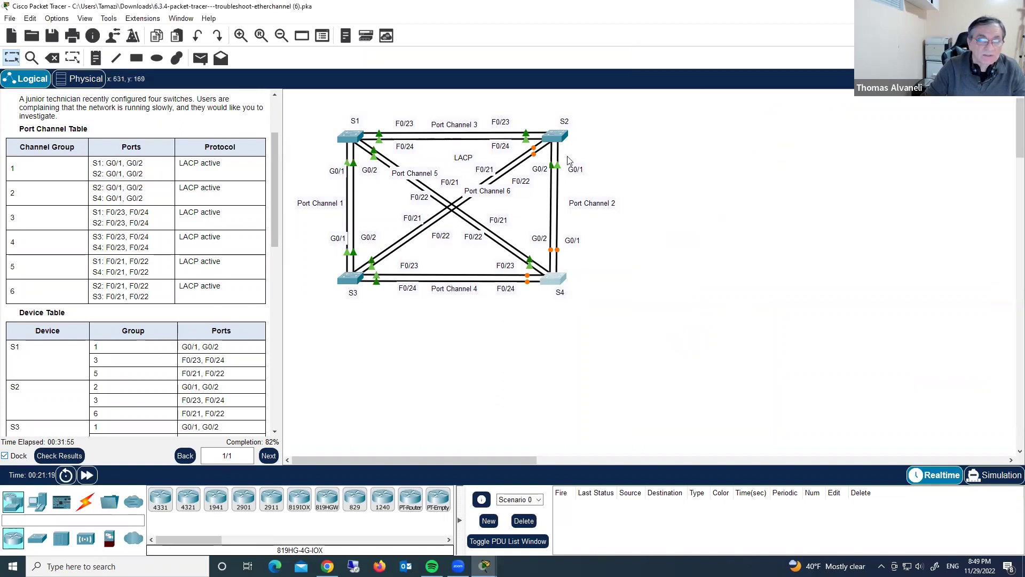
Step: Open S2's command line, enter privileged mode and display the running configuration
left_click(555, 137)
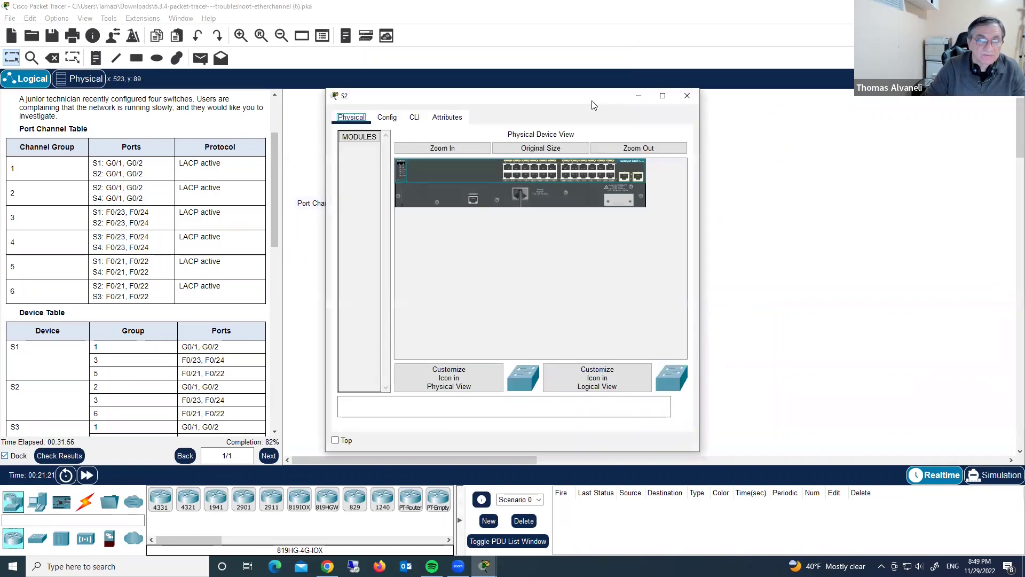
left_click_drag(592, 105, 861, 96)
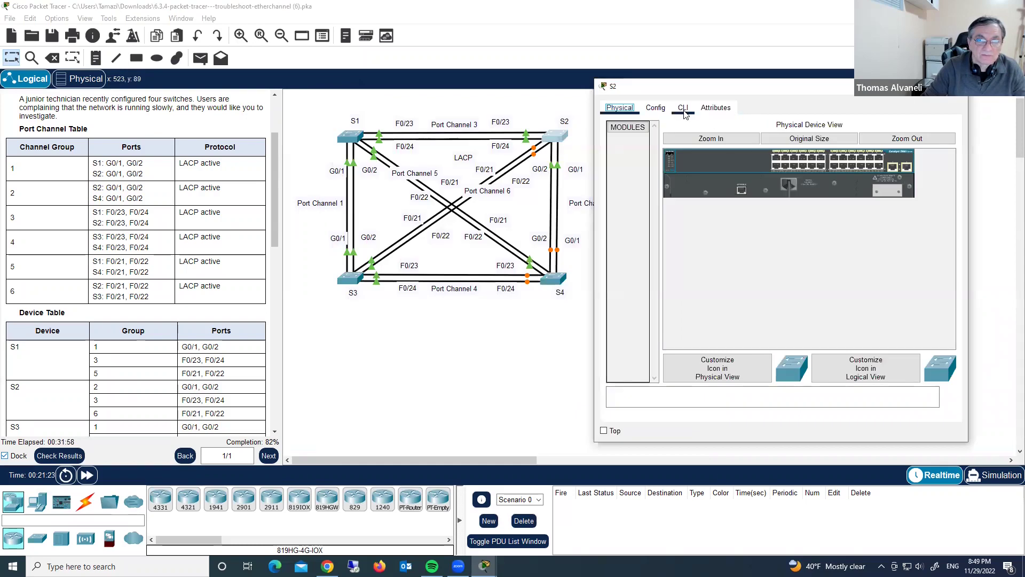
left_click(683, 107)
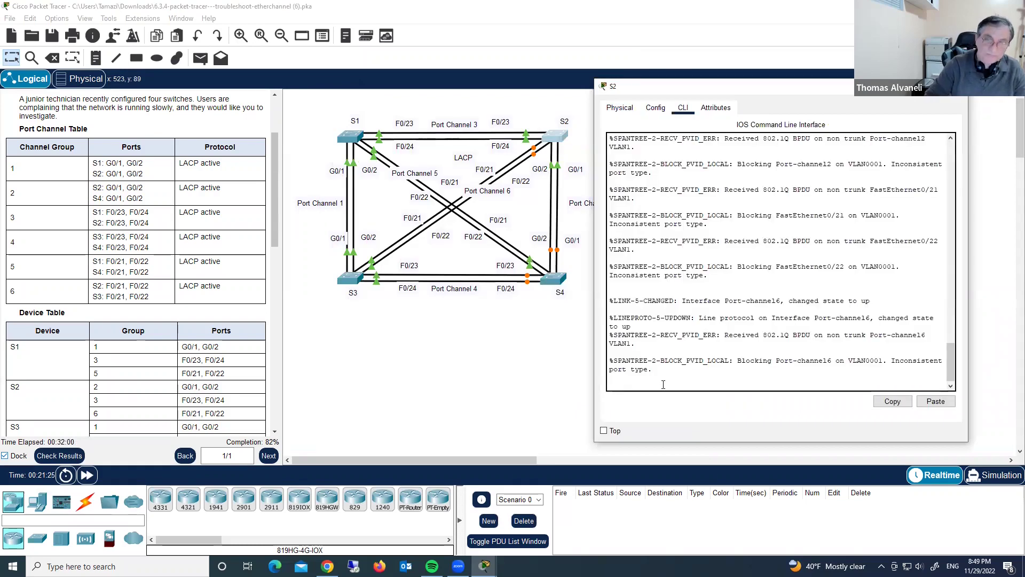
key("Return")
key("Return")
key("Return")
type("en")
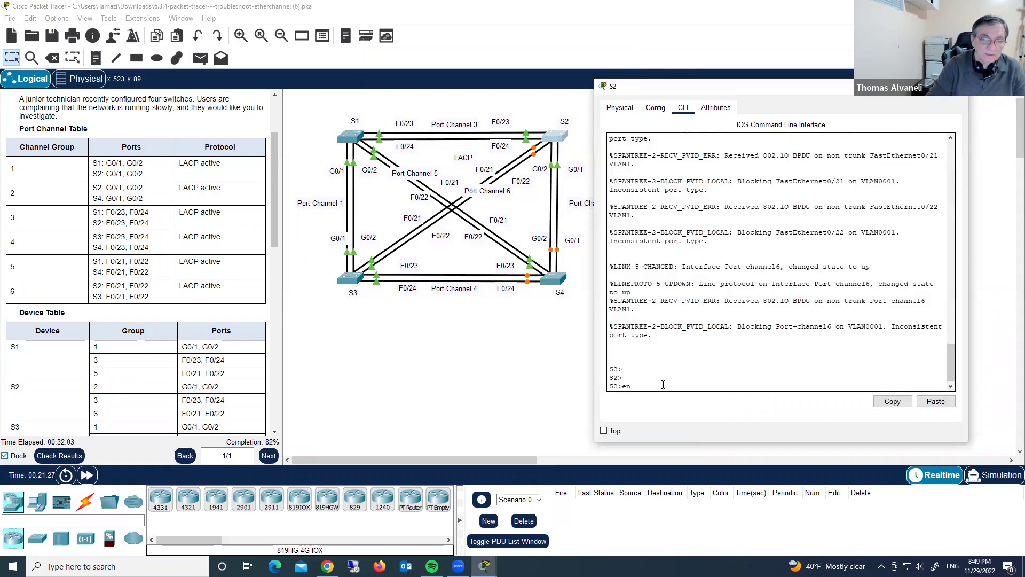
key("Return")
type("sho run")
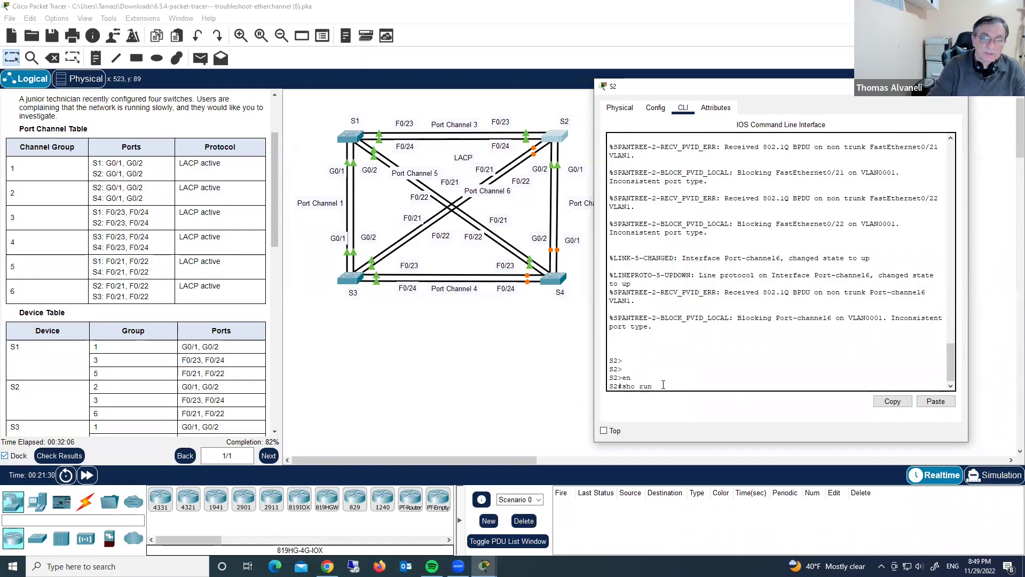
key("Return")
key("space")
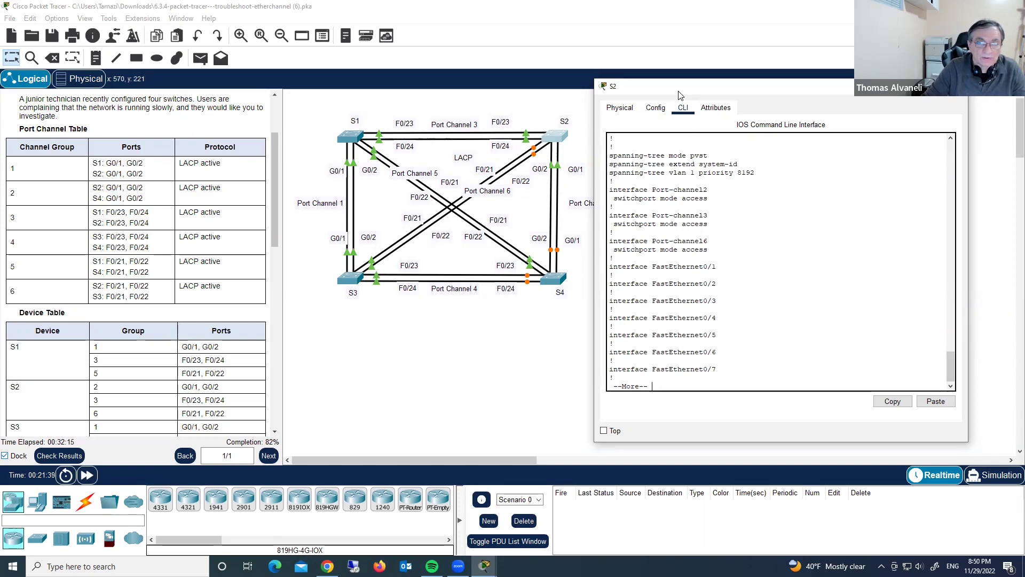
Step: Examine the switchport modes of S2's port-channel interfaces in the running configuration
left_click_drag(679, 92, 721, 85)
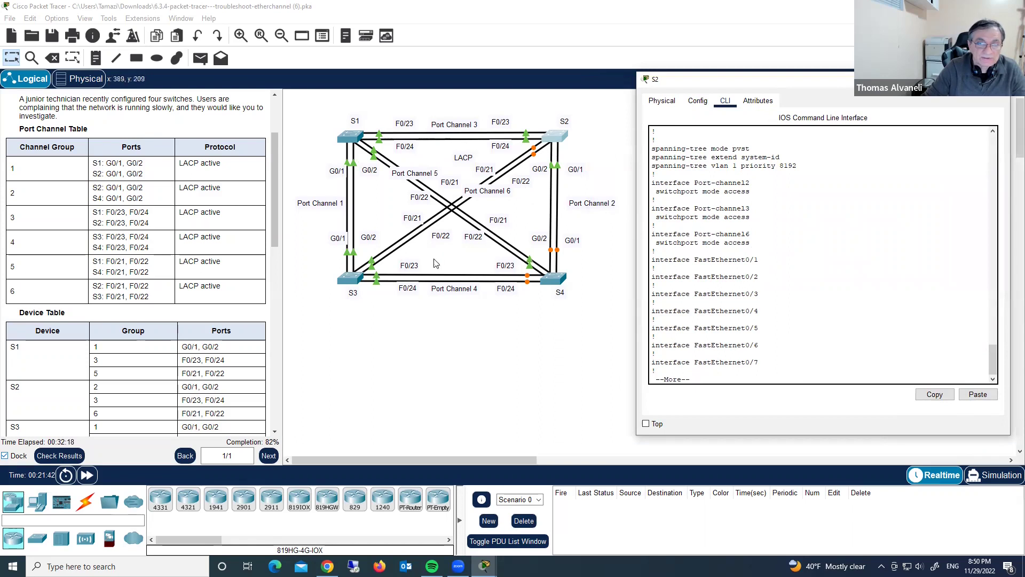
key("space")
key("space")
scroll(766, 315, "up", 15)
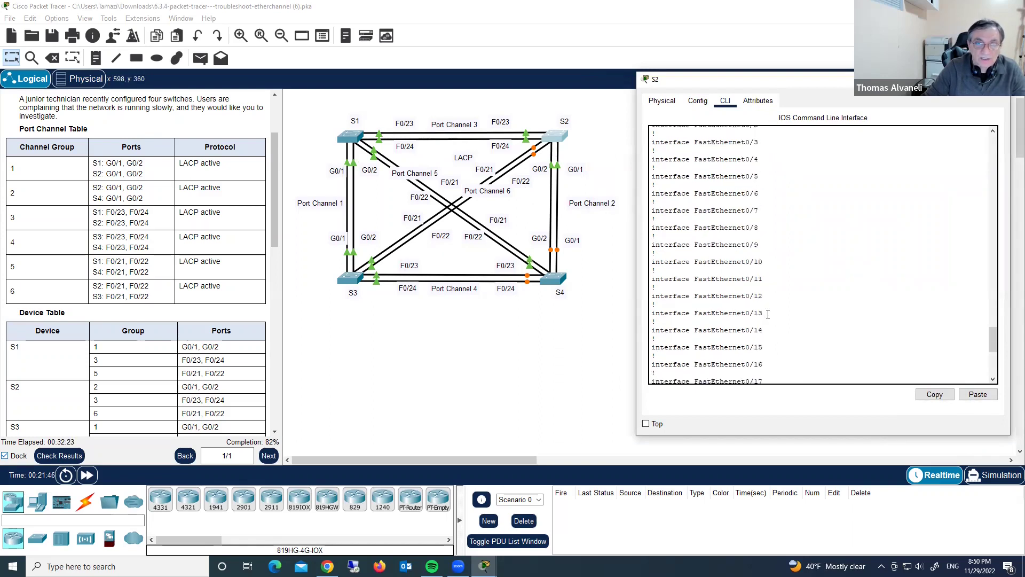
scroll(767, 314, "up", 3)
scroll(767, 313, "down", 3)
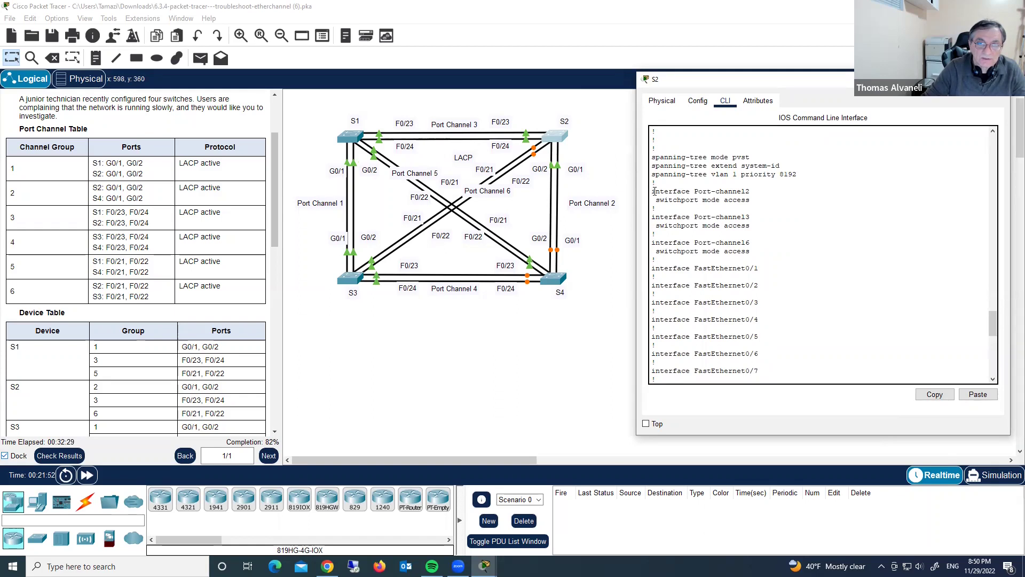
left_click(682, 200)
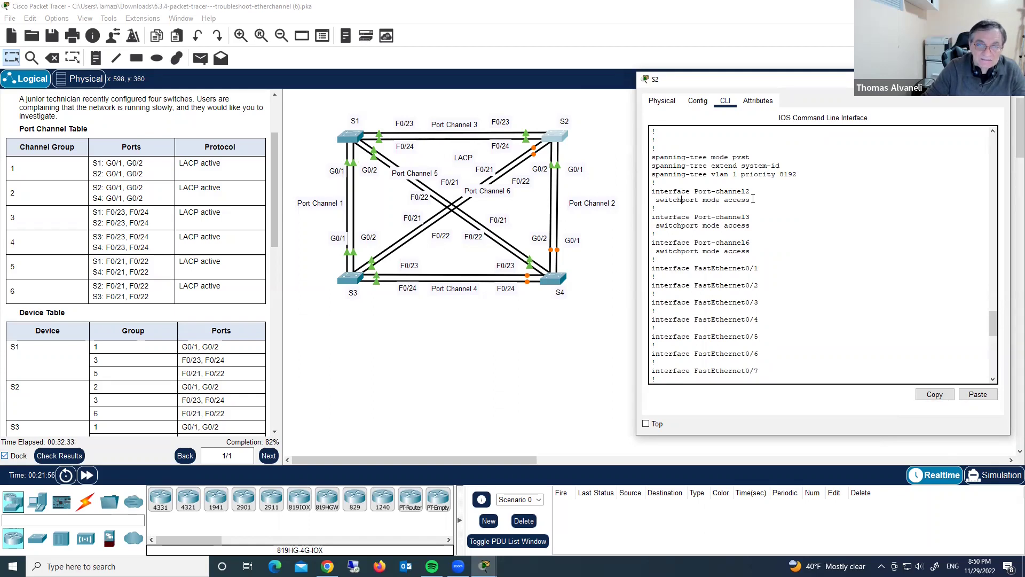
scroll(723, 380, "down", 4)
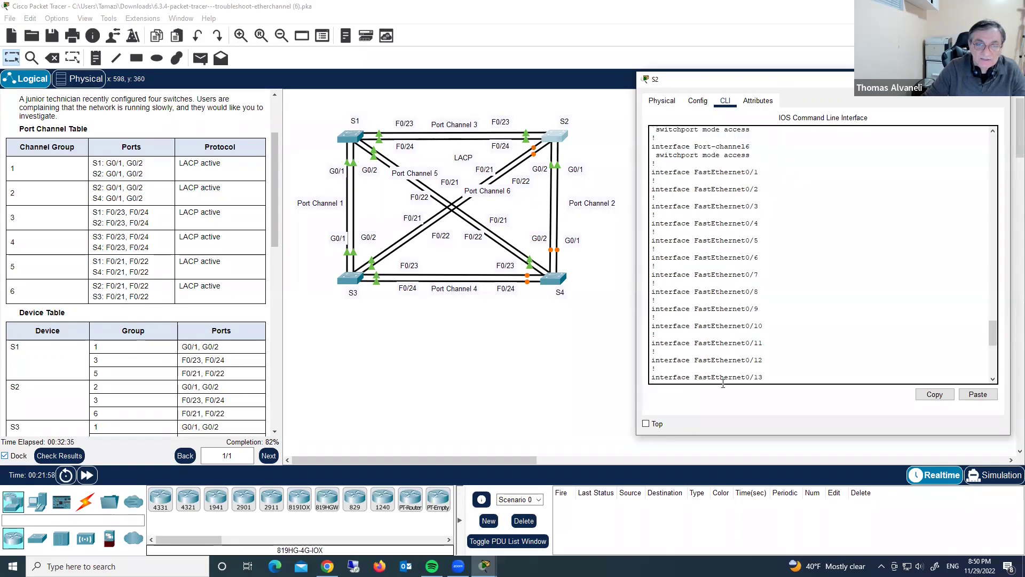
scroll(731, 314, "up", 3)
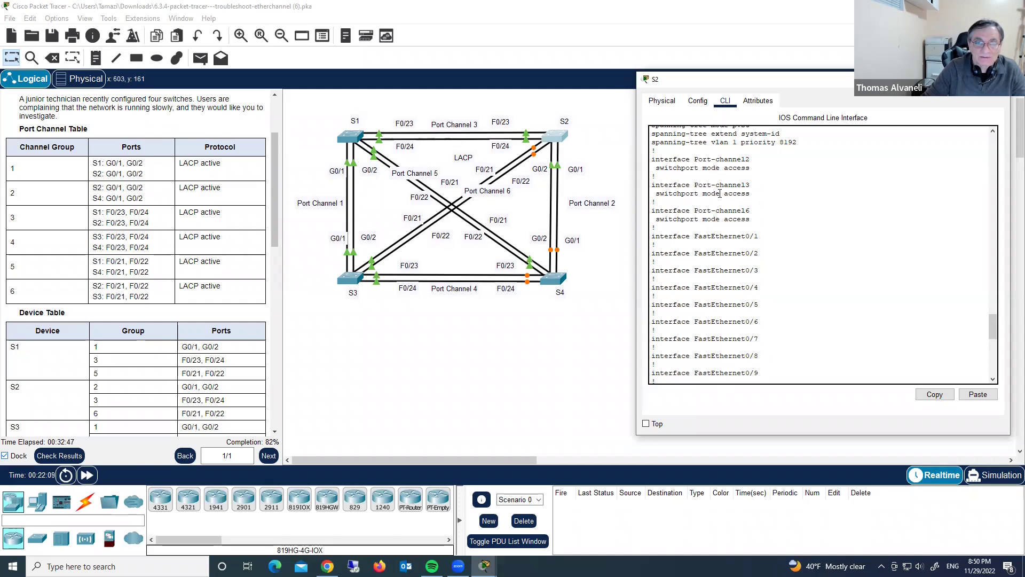
Step: Check the switchport modes and channel groups of S2's FastEthernet and GigabitEthernet ports through the end of the configuration
scroll(777, 287, "down", 10)
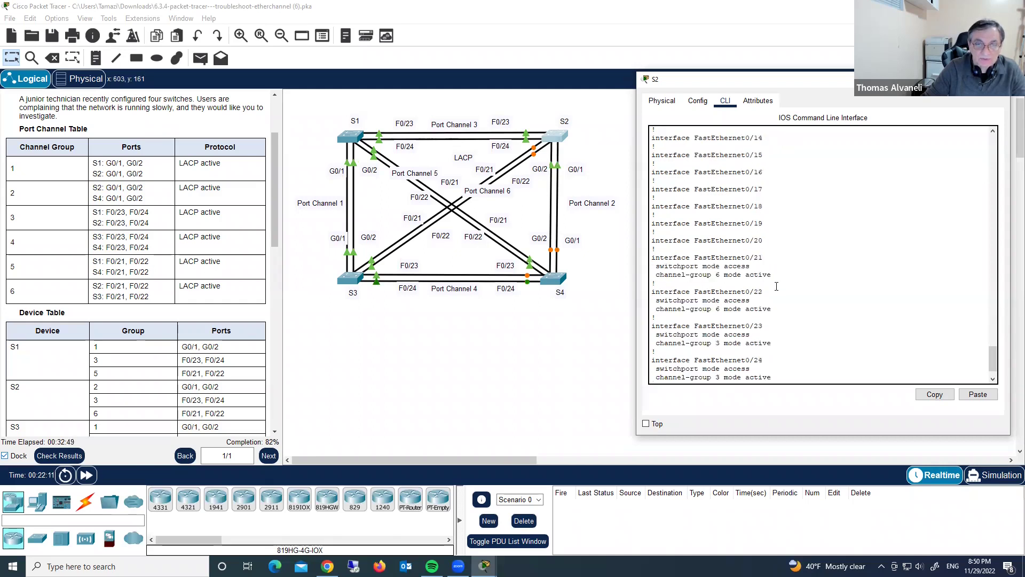
scroll(777, 332, "down", 2)
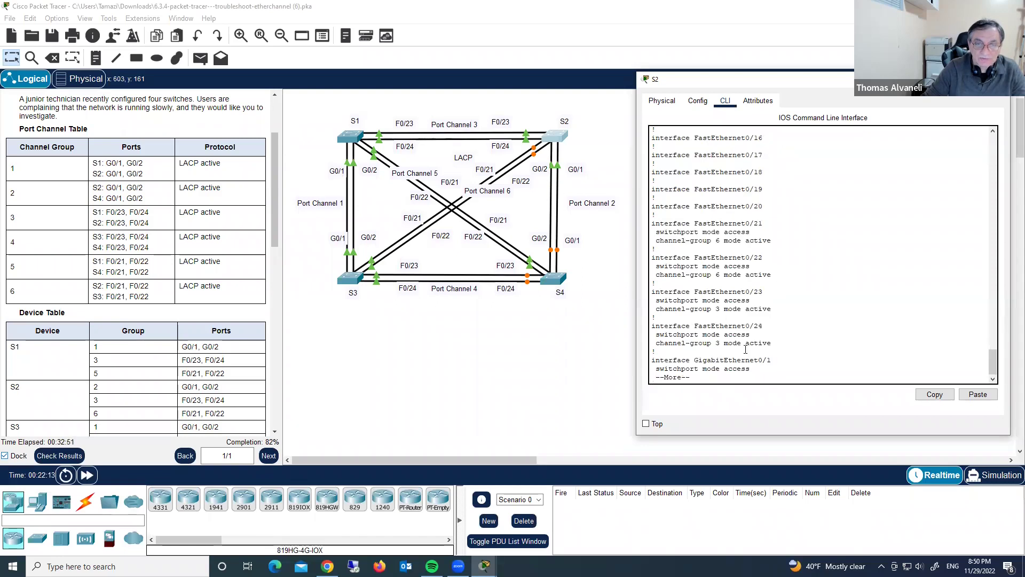
key("space")
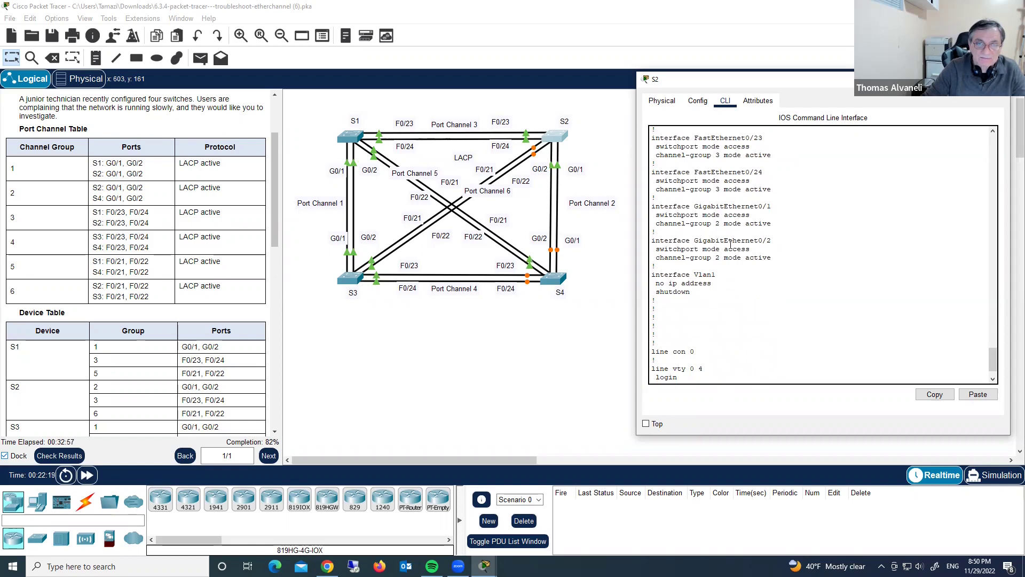
key("space")
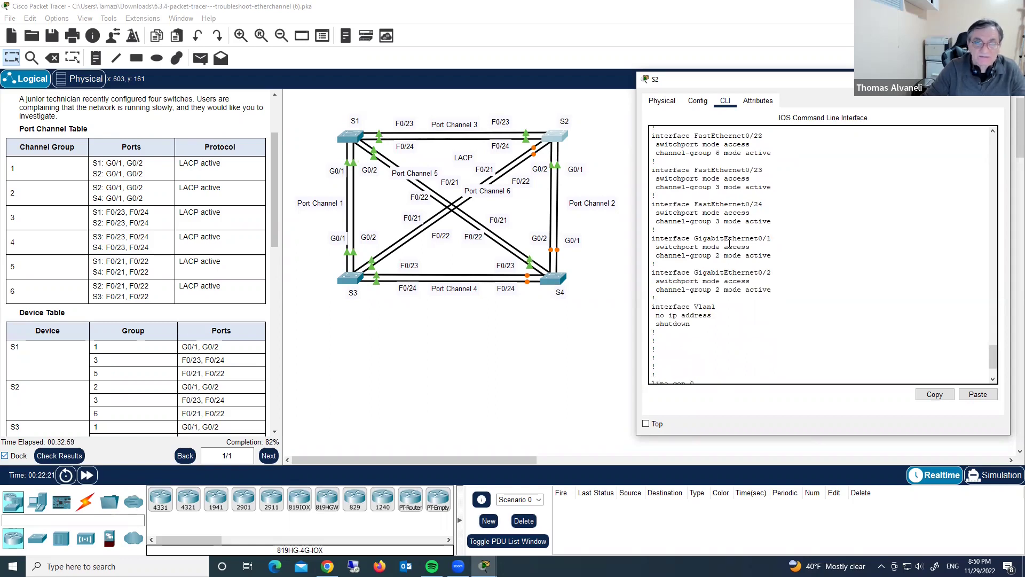
Step: Set S2's interface range fa0/21 - 24 to trunk mode from configuration mode
type("conf t")
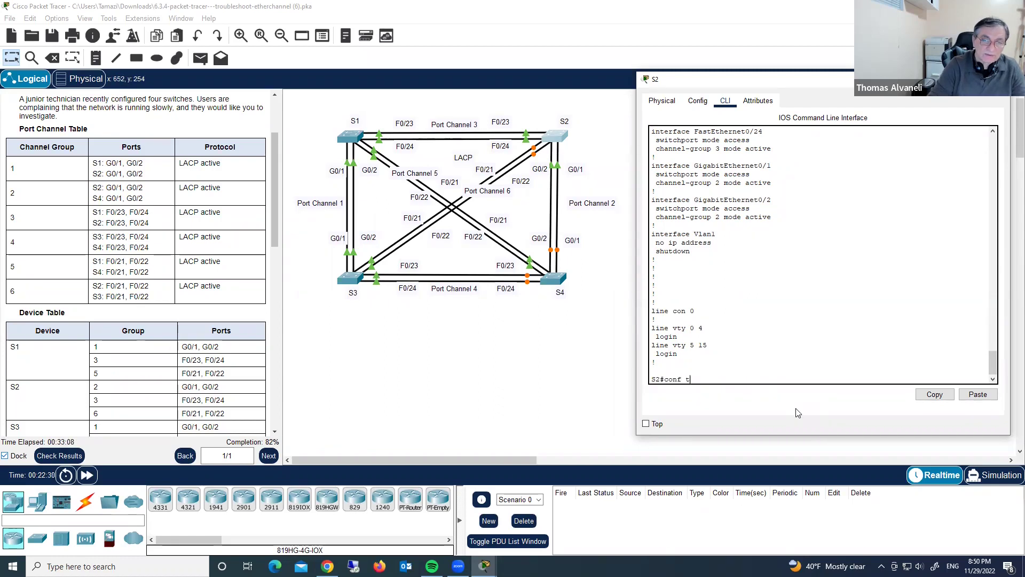
key("Return")
type("int range fa0")
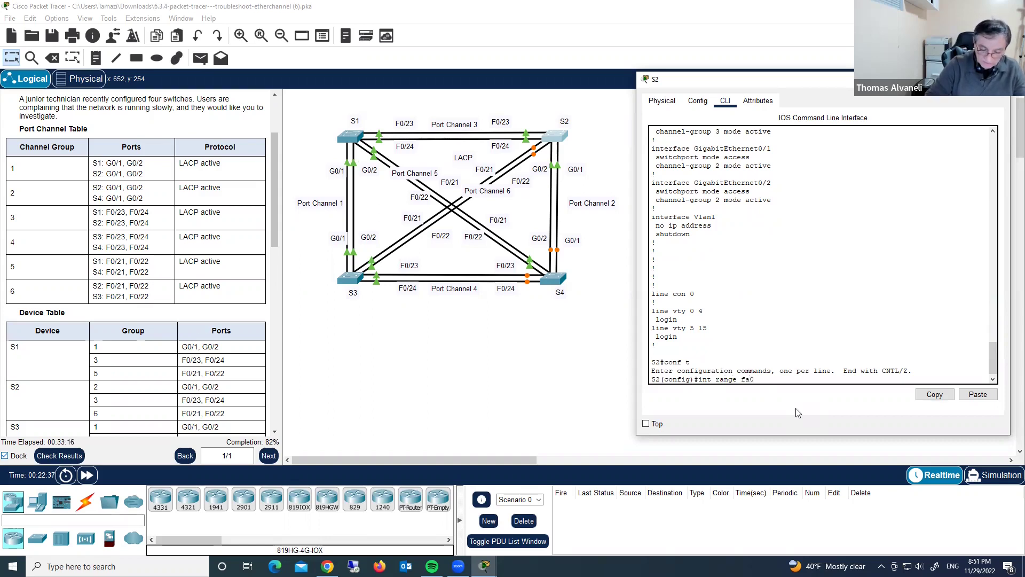
type("/21 ")
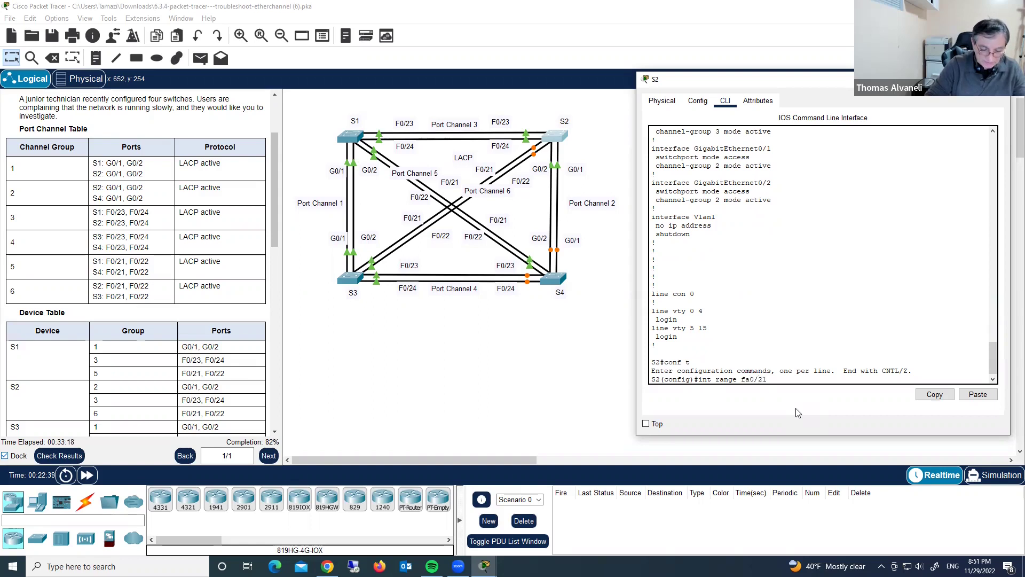
type("- 24")
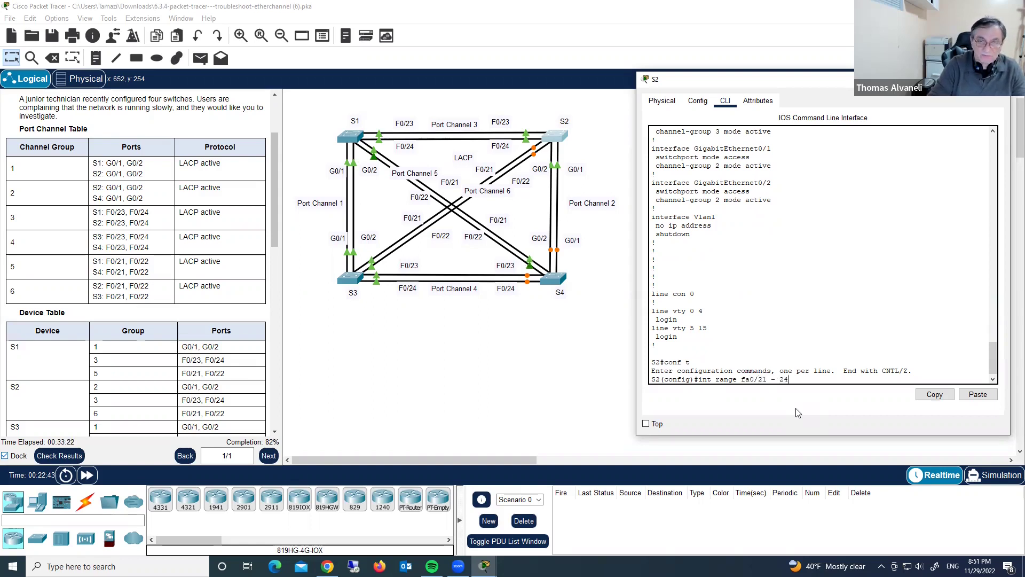
key("Return")
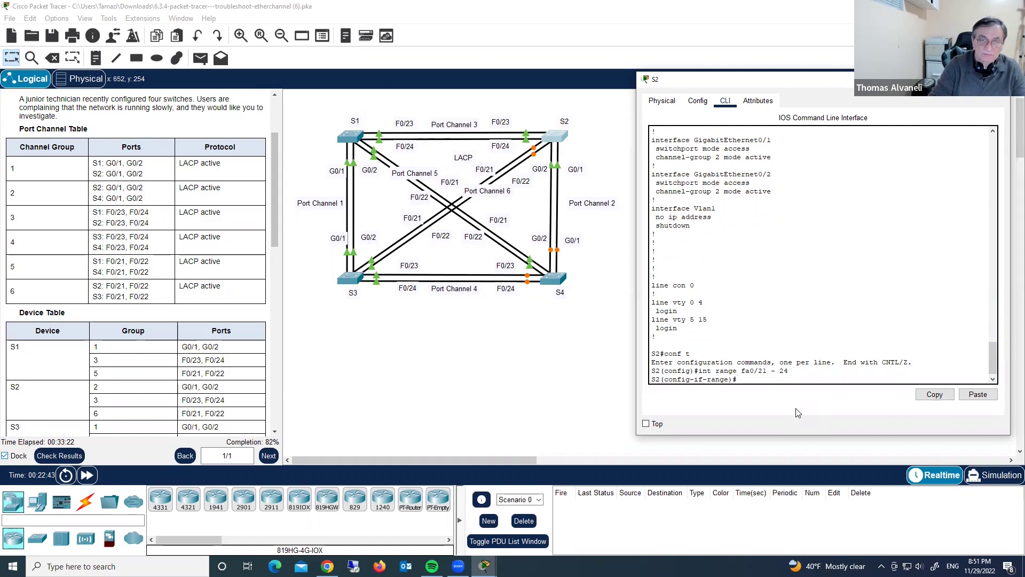
type("swi")
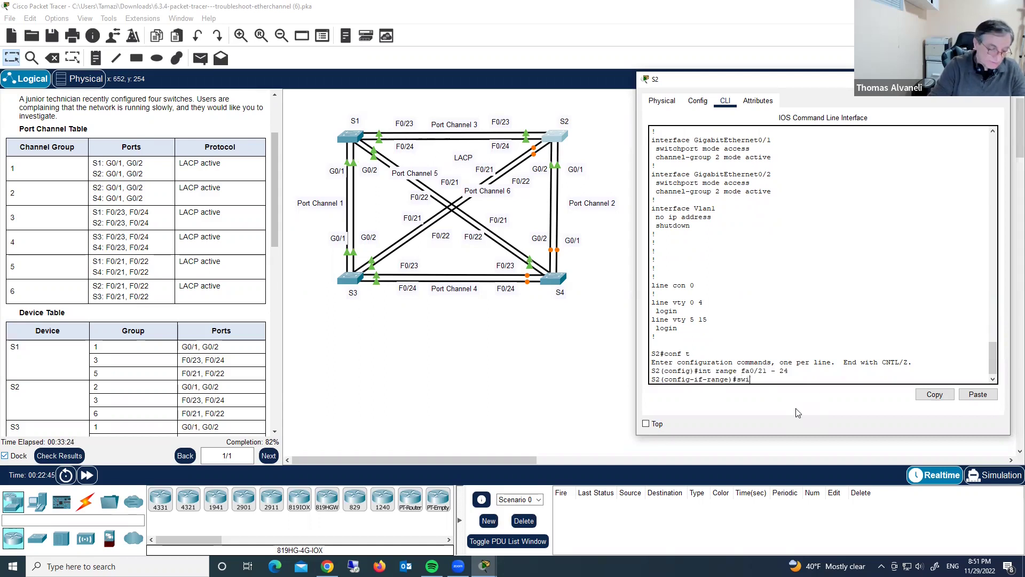
key("Tab")
type("mode trunk")
key("Return")
key("Return")
key("Return")
key("Return")
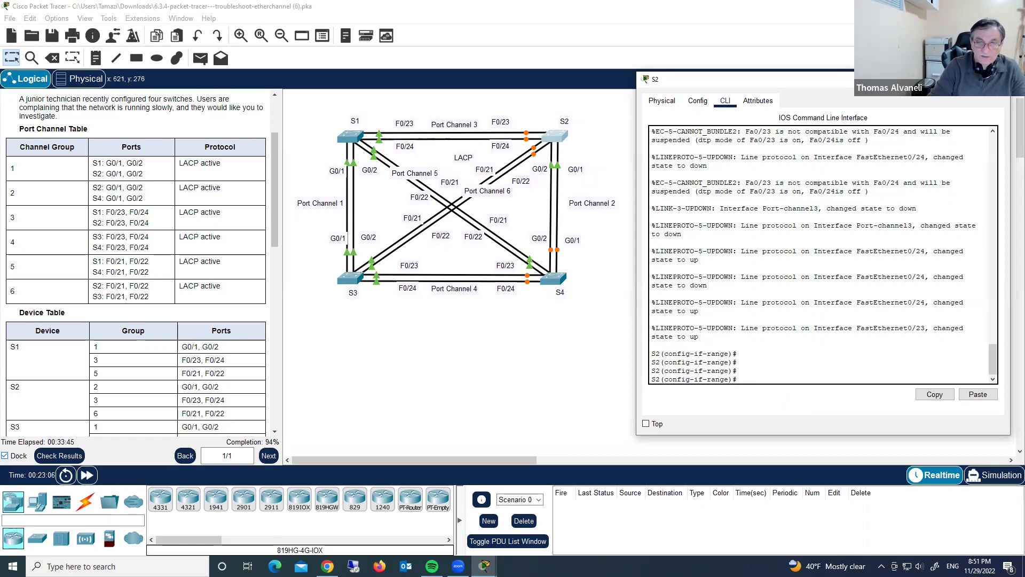
Step: Set S2's interface range gig0/1 - 2 to trunk mode
type("int range gig0/1 -")
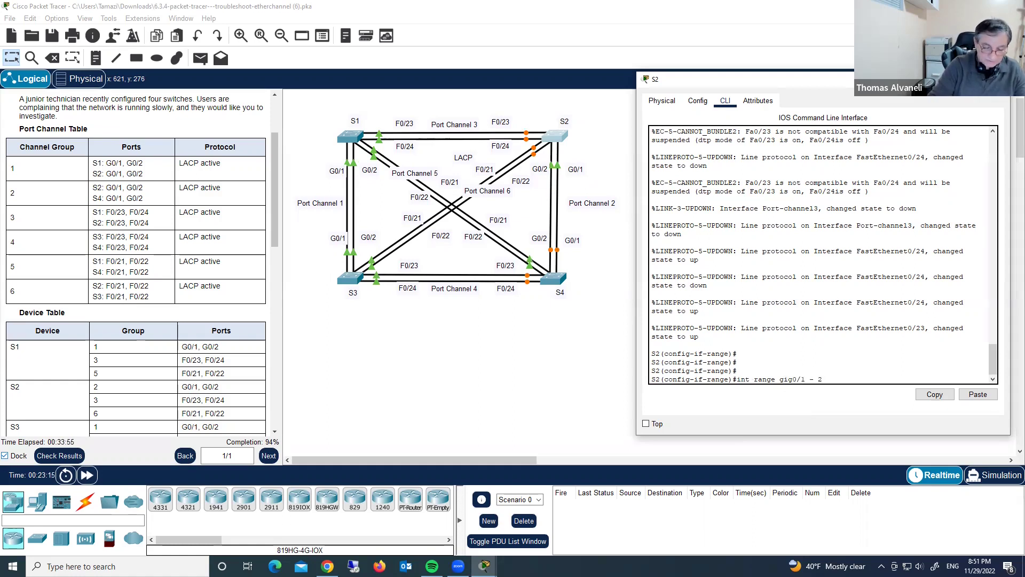
type(" 2")
key("Return")
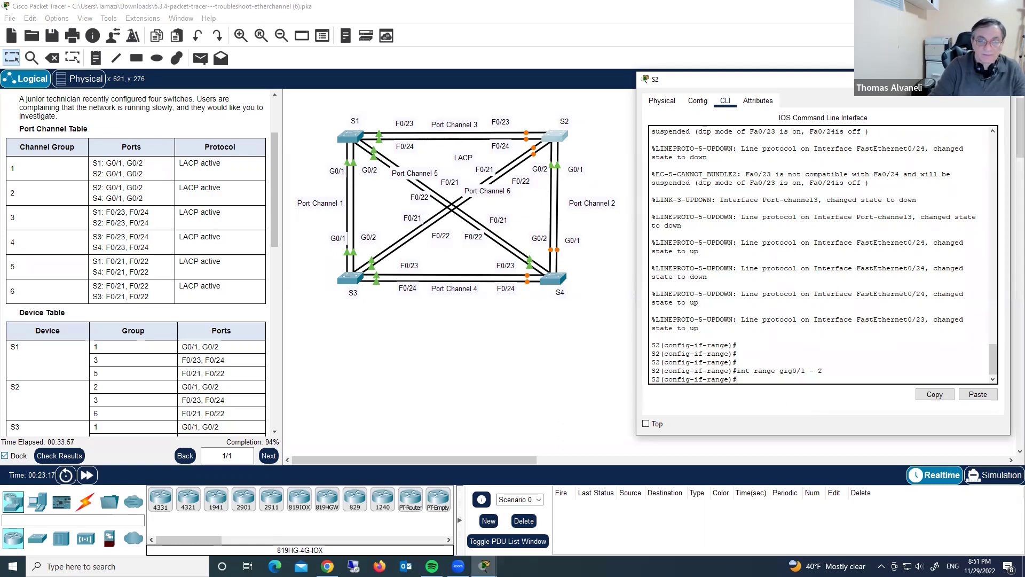
type("swi")
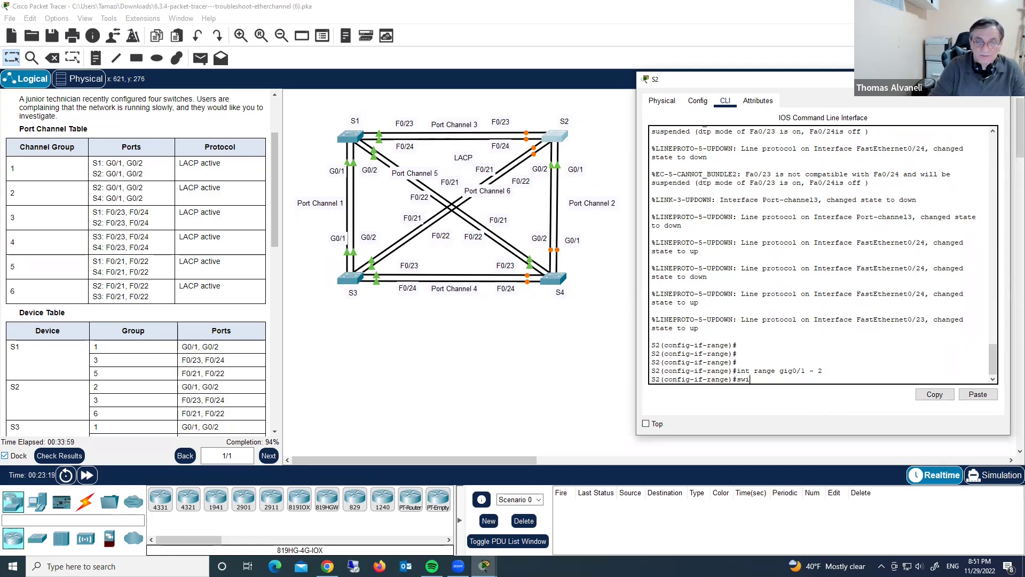
key("Tab")
type("mode trunk")
key("Return")
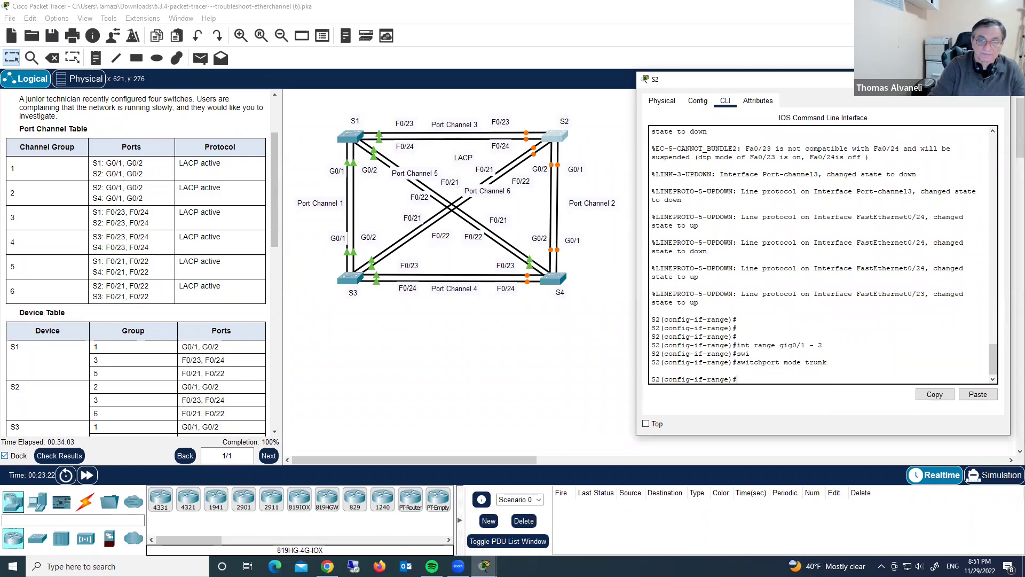
key("Return")
key("Return")
key("Return")
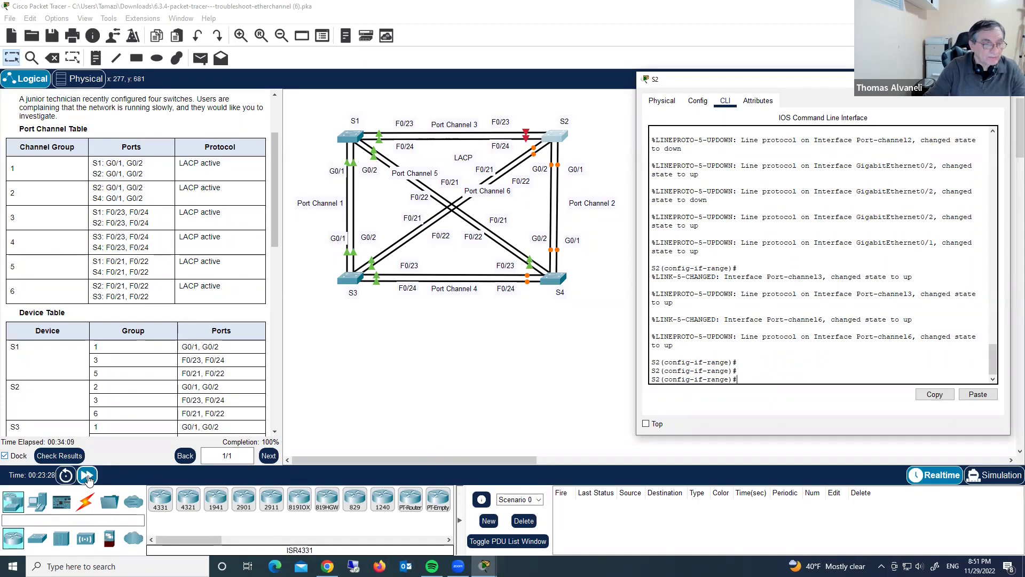
Step: Fast-forward the simulation time, close S2 and review the activity instructions on trunk mode and port channel issues
left_click(201, 491)
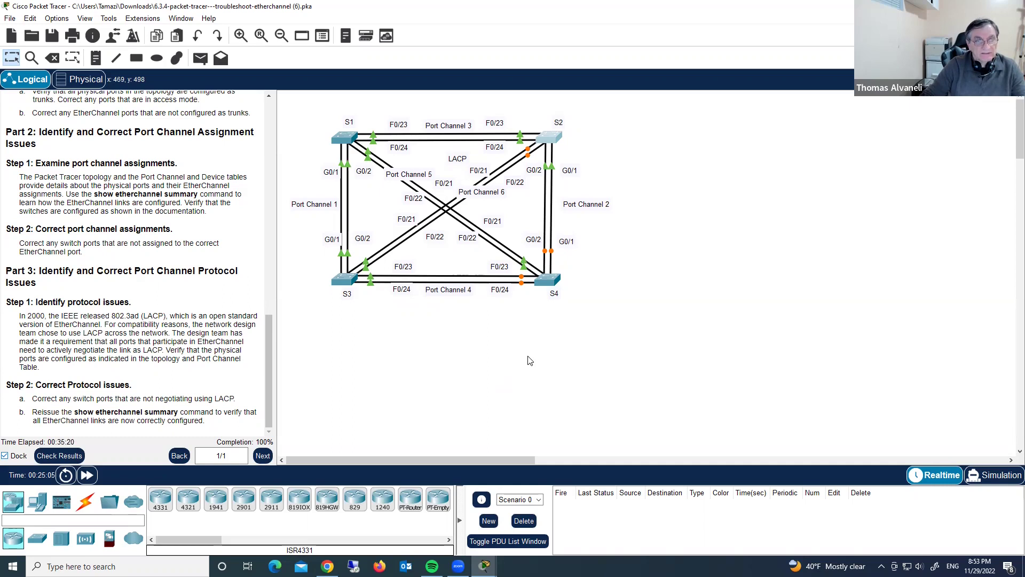
scroll(270, 402, "up", 2)
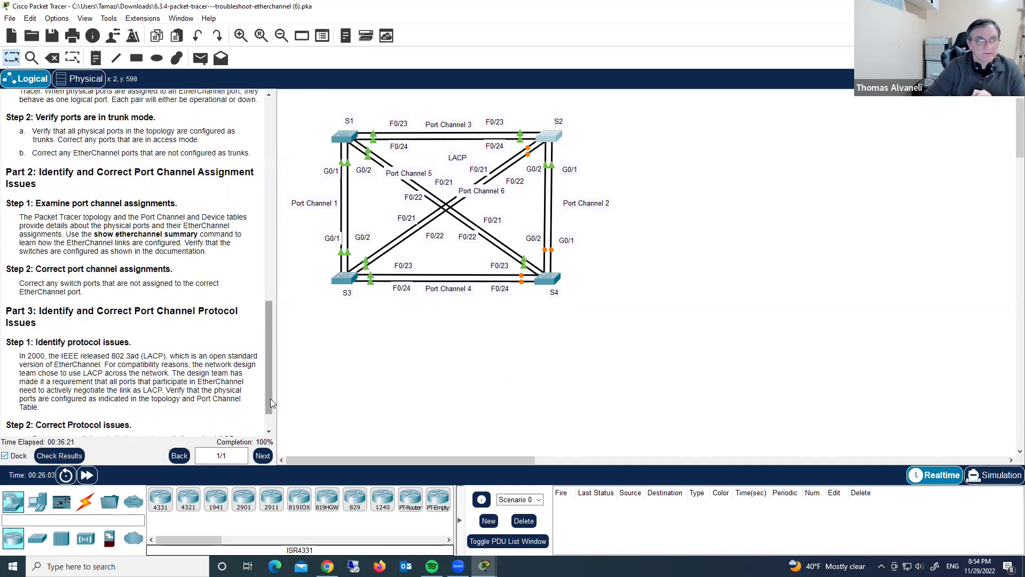